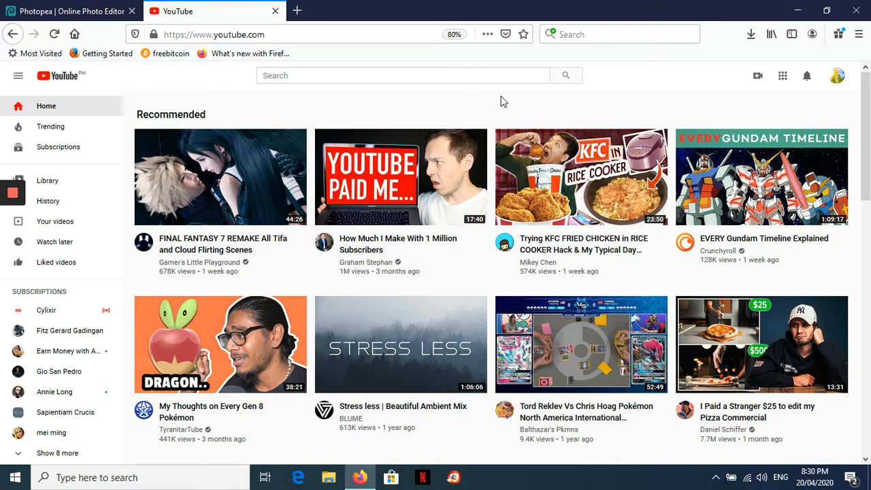
- Examine the thumbnails of the recommended videos on the YouTube home page
{"action": "mouse_move", "coordinate": [213, 155]}
{"action": "mouse_move", "coordinate": [626, 161]}
{"action": "scroll", "coordinate": [618, 80], "scroll_direction": "down", "scroll_amount": 2}
{"action": "scroll", "coordinate": [617, 79], "scroll_direction": "up", "scroll_amount": 2}
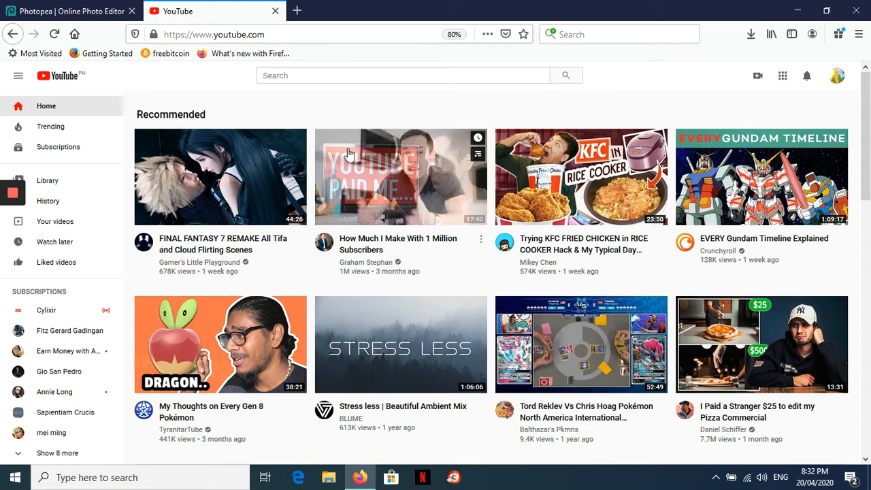
{"action": "mouse_move", "coordinate": [262, 171]}
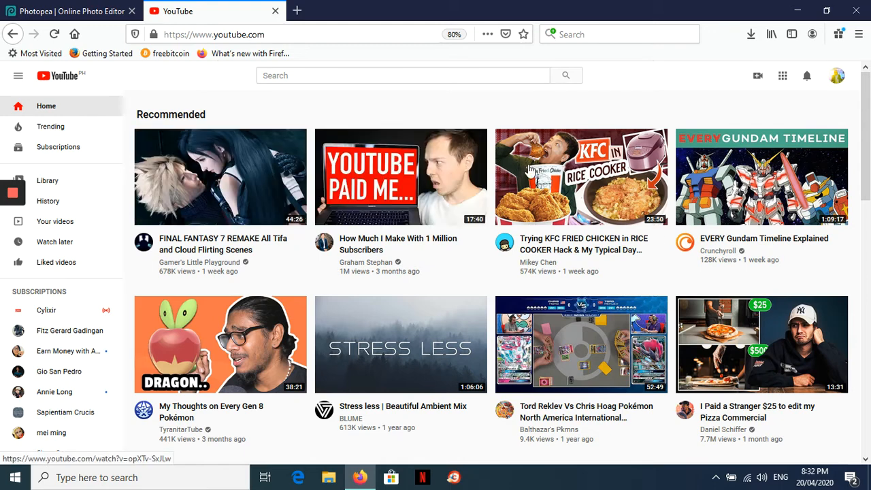
{"action": "mouse_move", "coordinate": [648, 144]}
{"action": "mouse_move", "coordinate": [752, 250]}
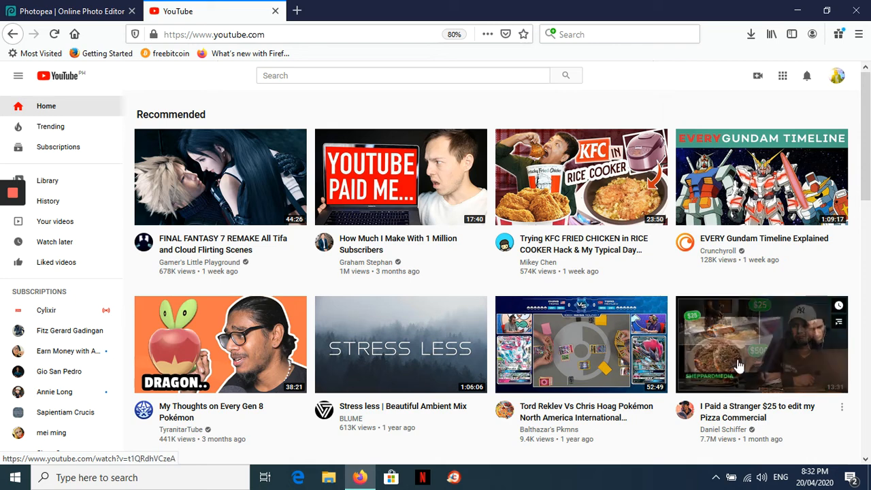
{"action": "mouse_move", "coordinate": [610, 346]}
{"action": "mouse_move", "coordinate": [439, 338]}
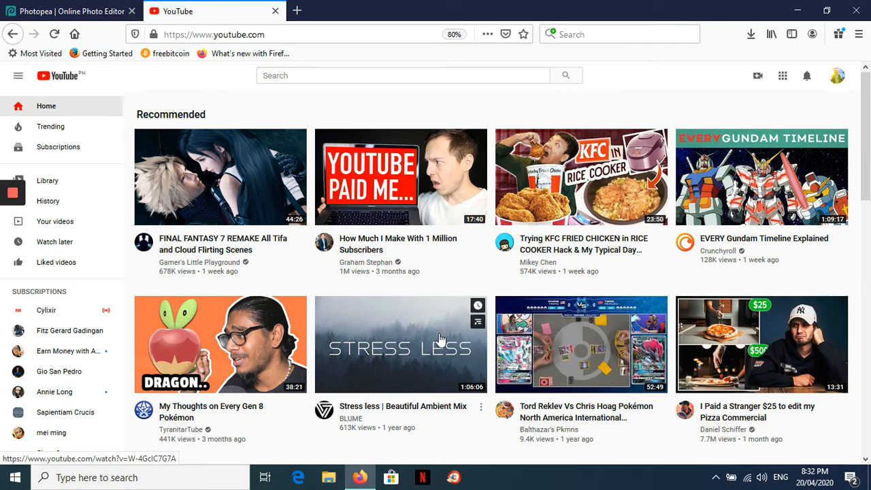
{"action": "mouse_move", "coordinate": [277, 358]}
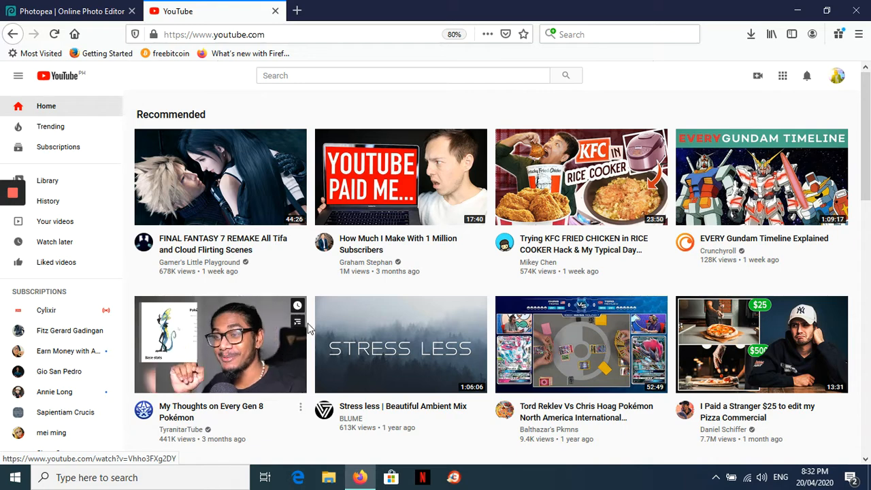
{"action": "mouse_move", "coordinate": [373, 262]}
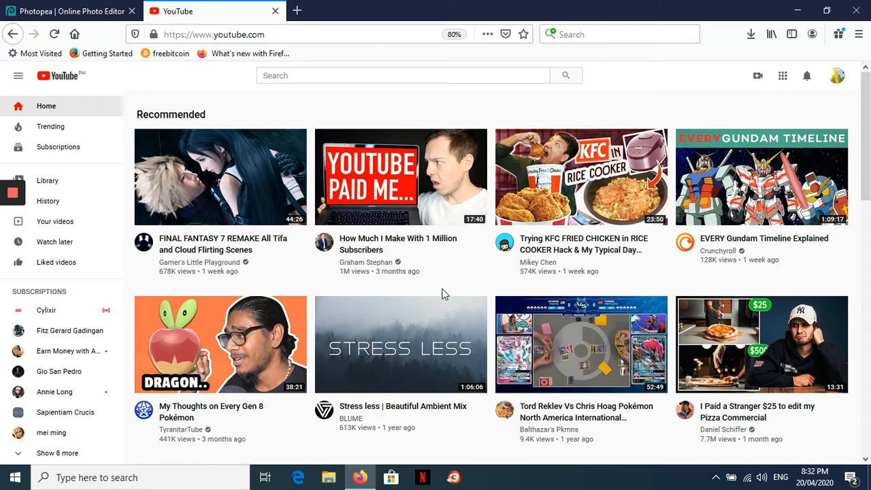
{"action": "mouse_move", "coordinate": [409, 249]}
- Switch to Photopea and create a new project from the Youtube Cover preset, 2560 x 1440 px
{"action": "left_click", "coordinate": [43, 7]}
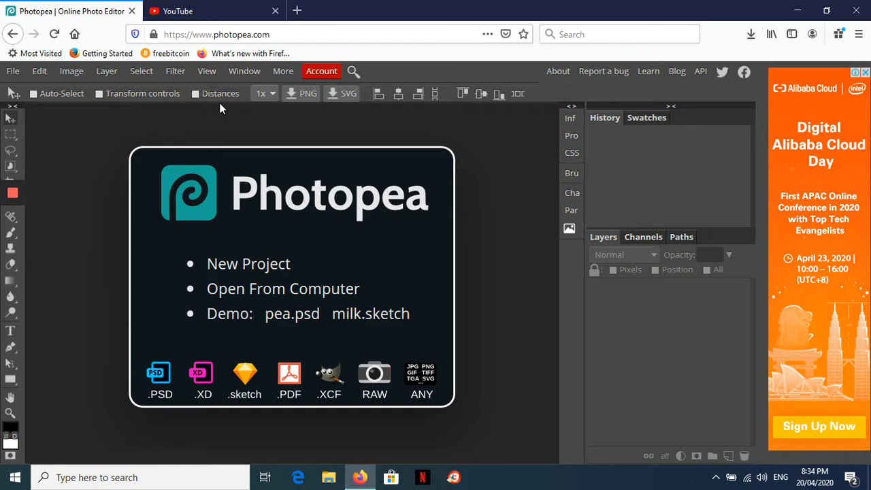
{"action": "left_click", "coordinate": [267, 272]}
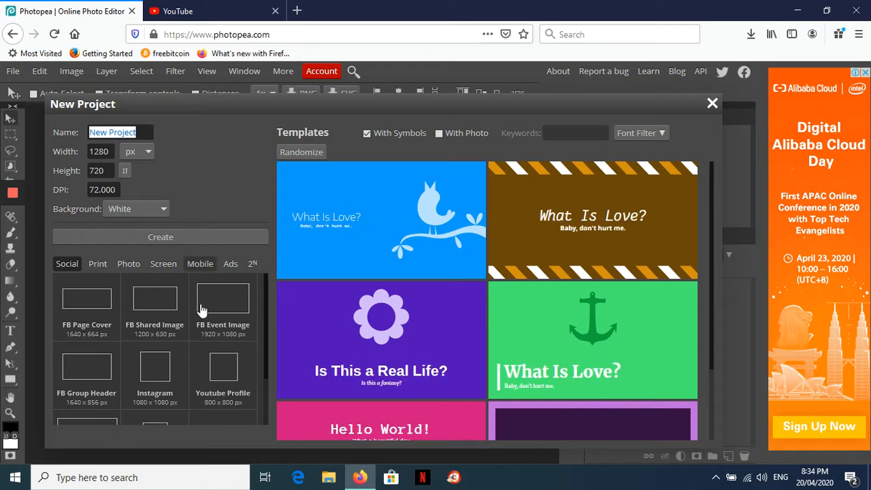
{"action": "scroll", "coordinate": [199, 326], "scroll_direction": "down", "scroll_amount": 2}
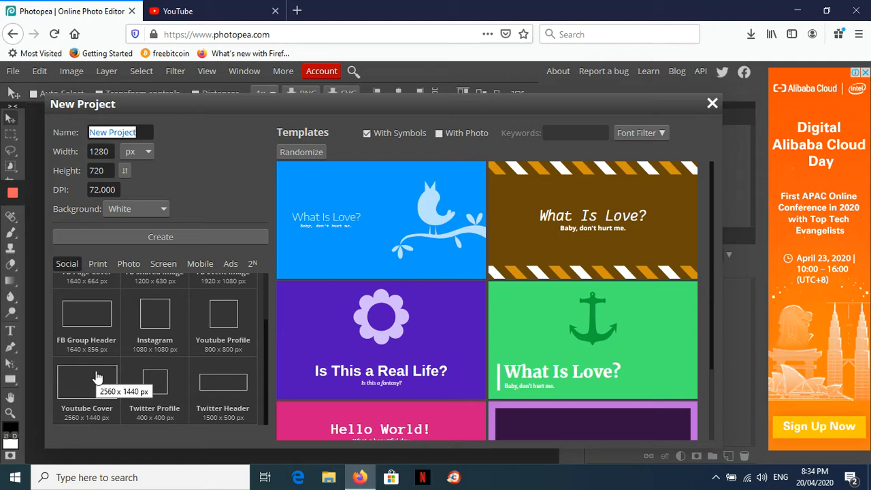
{"action": "scroll", "coordinate": [97, 377], "scroll_direction": "up", "scroll_amount": 1}
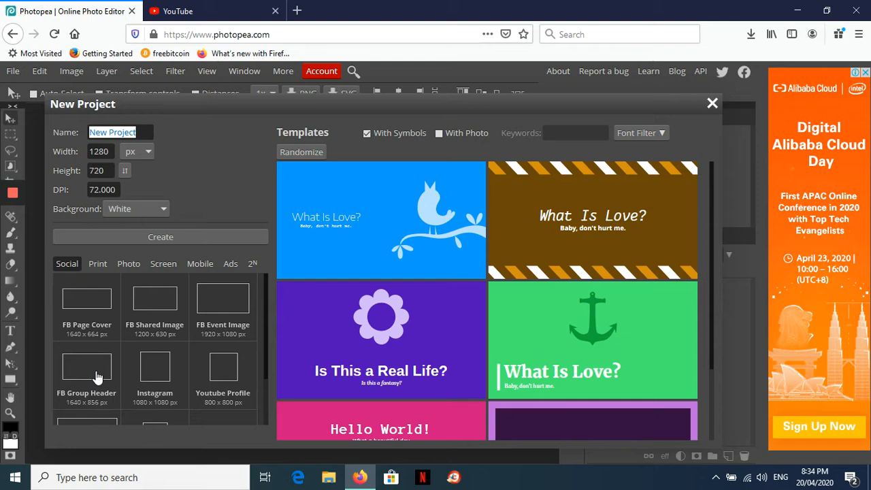
{"action": "scroll", "coordinate": [97, 377], "scroll_direction": "down", "scroll_amount": 1}
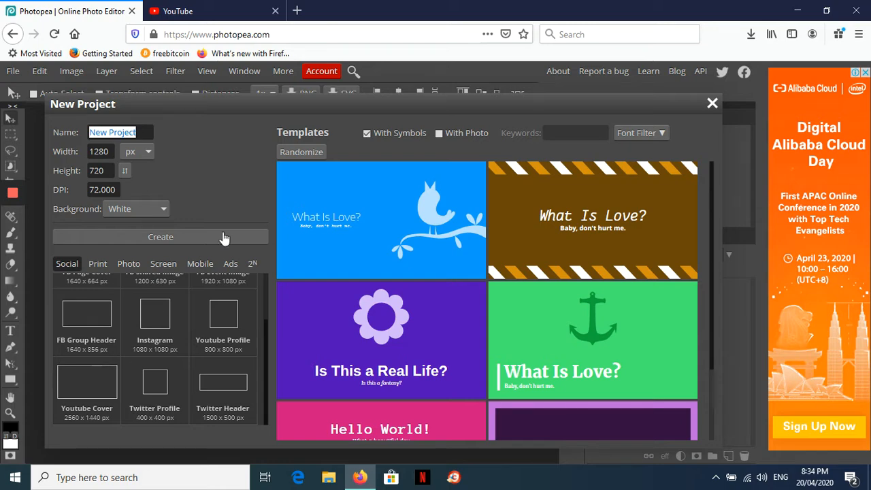
{"action": "left_click", "coordinate": [97, 377]}
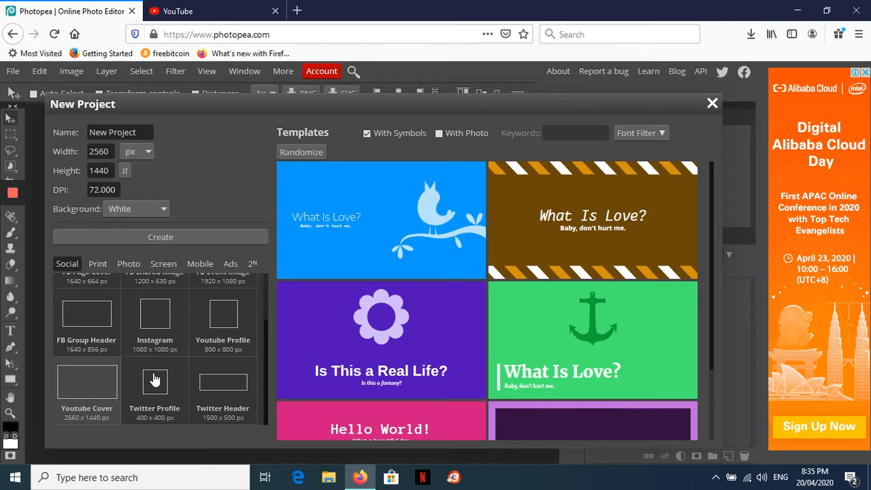
{"action": "left_click", "coordinate": [205, 237]}
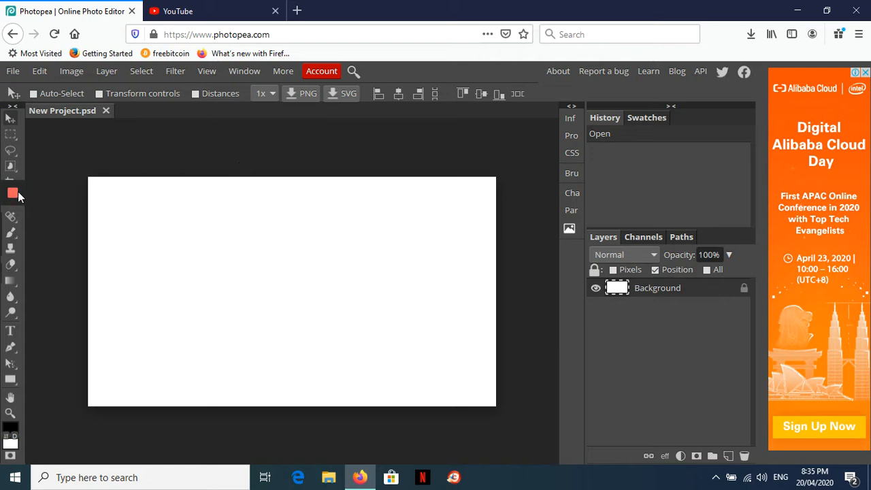
- Open the talk show photo whose file name starts with 90243210 from the Desktop folder
{"action": "mouse_move", "coordinate": [12, 196]}
{"action": "left_click", "coordinate": [15, 72]}
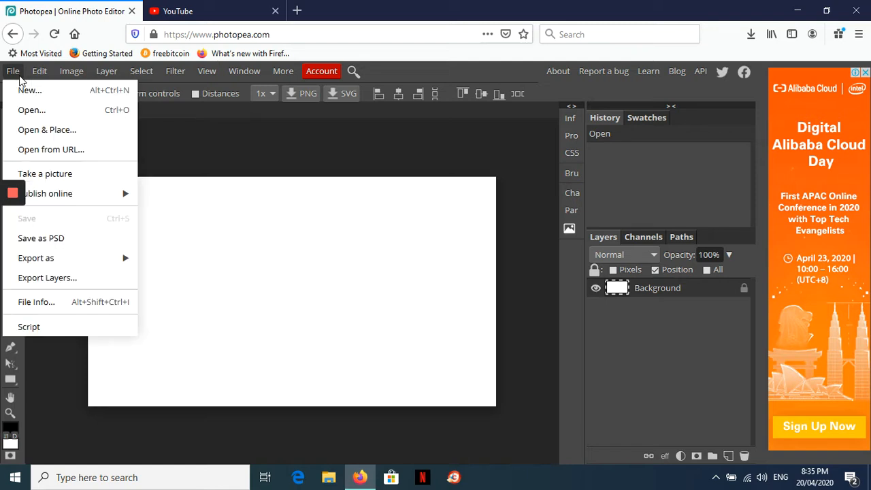
{"action": "left_click", "coordinate": [272, 156]}
{"action": "left_click", "coordinate": [16, 72]}
{"action": "left_click", "coordinate": [37, 113]}
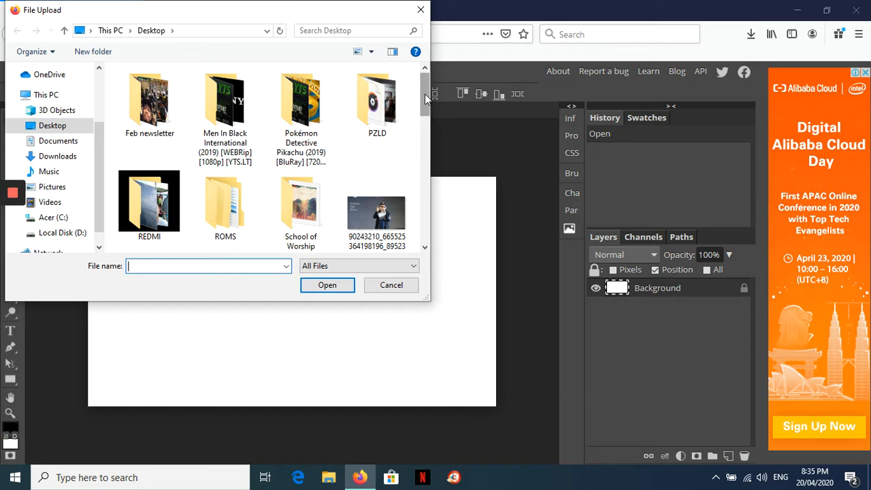
{"action": "mouse_move", "coordinate": [425, 99]}
{"action": "left_mouse_down"}
{"action": "mouse_move", "coordinate": [427, 115]}
{"action": "mouse_move", "coordinate": [425, 107]}
{"action": "left_mouse_up"}
{"action": "left_click", "coordinate": [406, 135]}
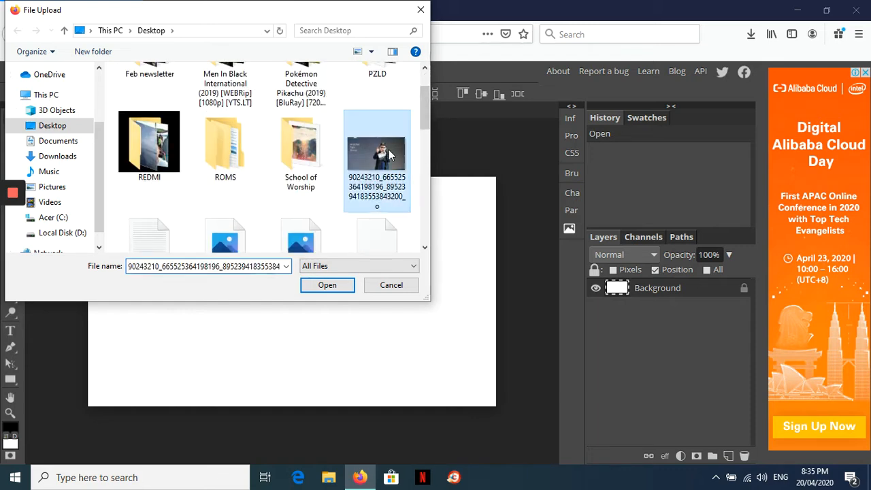
{"action": "left_click", "coordinate": [328, 285]}
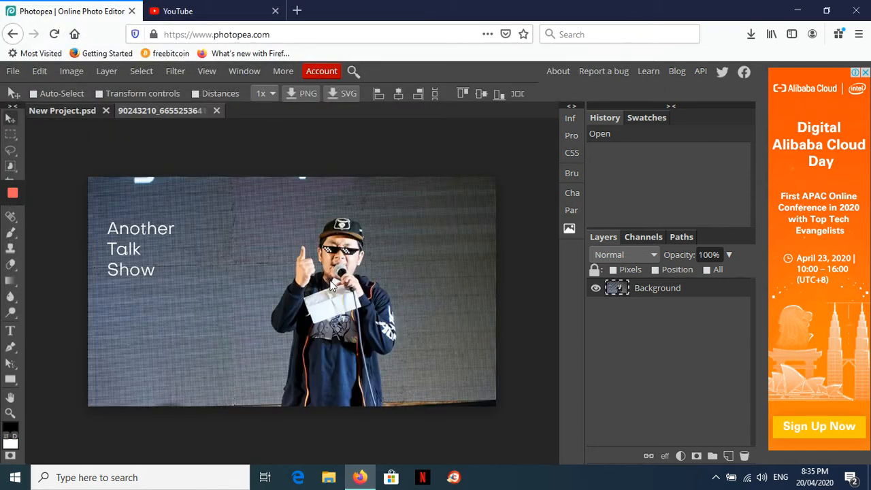
- Copy the photo layer from its own document onto the blank canvas of New Project.psd
{"action": "left_click", "coordinate": [62, 111]}
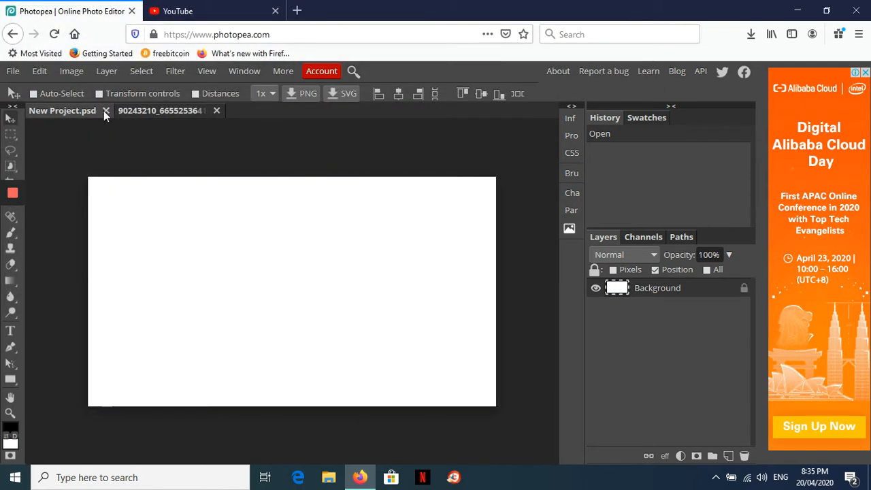
{"action": "left_click", "coordinate": [150, 107]}
{"action": "left_click", "coordinate": [65, 115]}
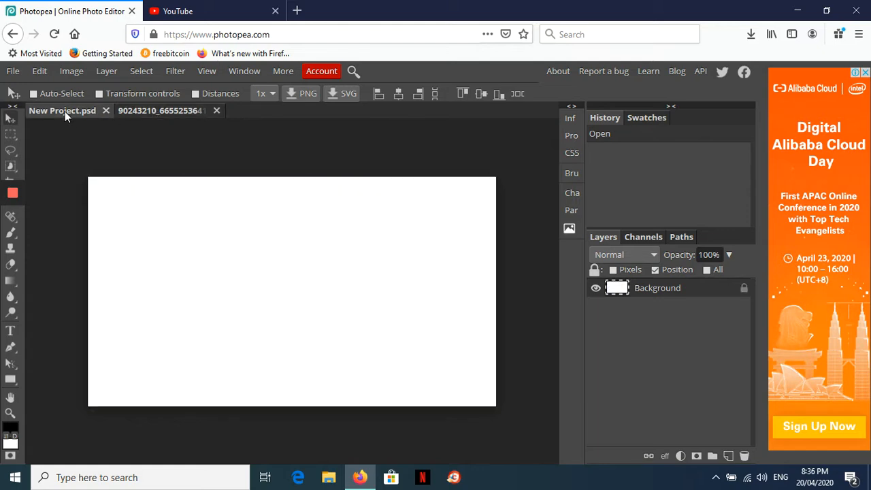
{"action": "left_click", "coordinate": [156, 112]}
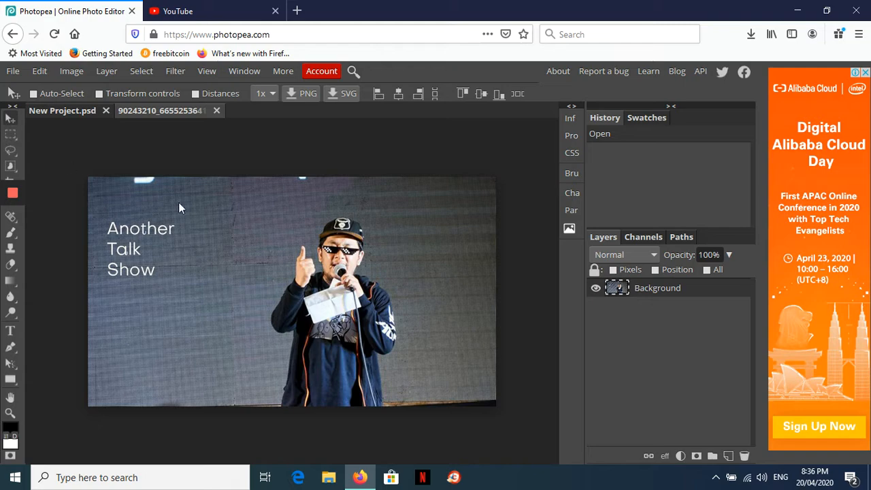
{"action": "left_click_drag", "start_coordinate": [321, 280], "coordinate": [294, 268]}
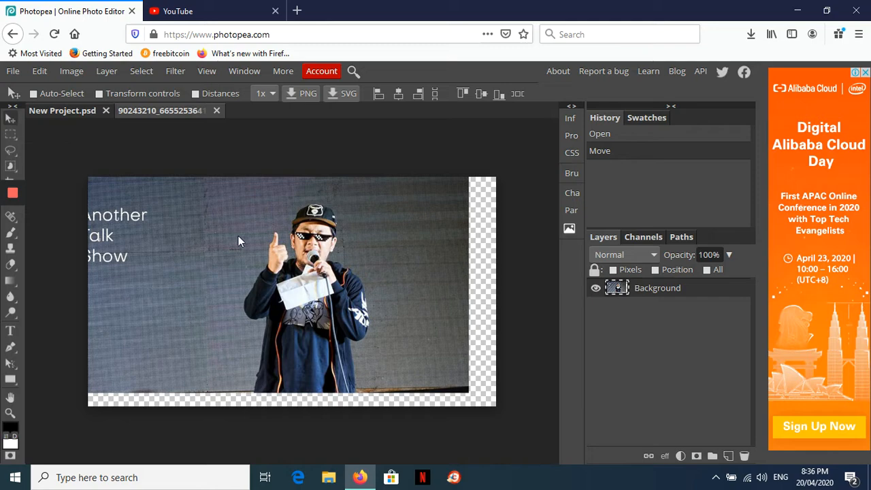
{"action": "left_click_drag", "start_coordinate": [253, 237], "coordinate": [261, 281]}
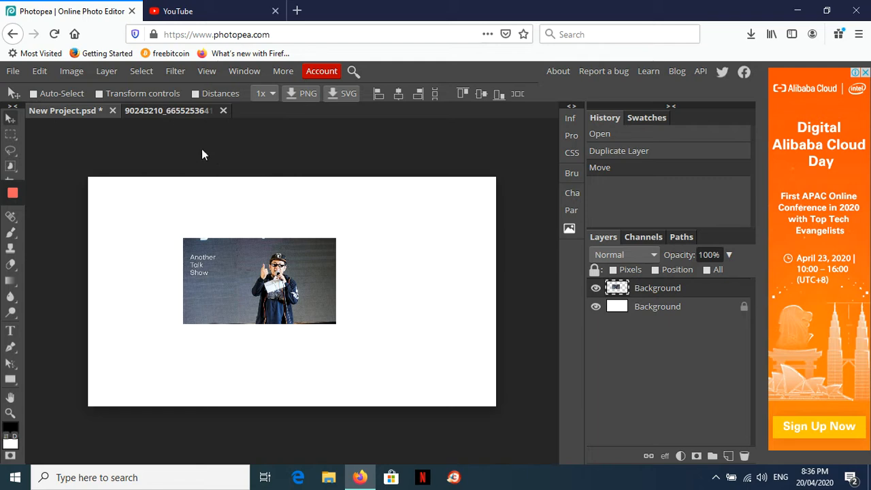
- Move the copied photo in New Project.psd so it fits into the canvas's lower-right corner
{"action": "left_click", "coordinate": [175, 113]}
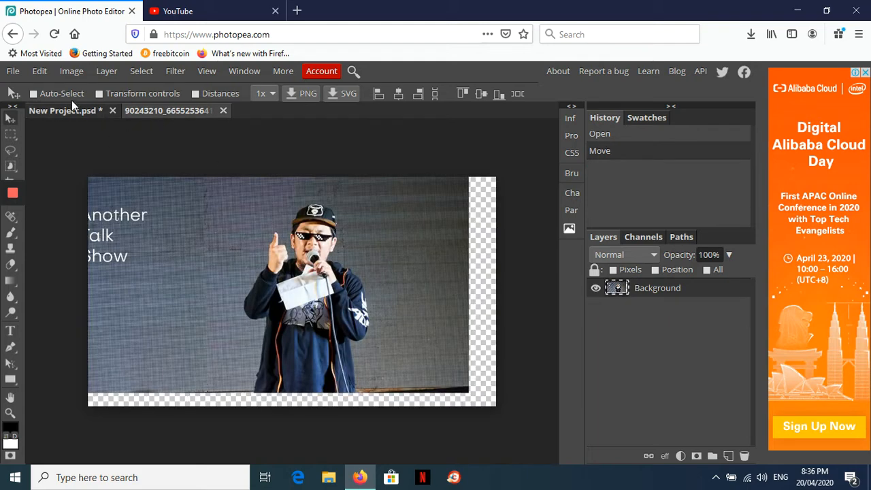
{"action": "left_click", "coordinate": [85, 113]}
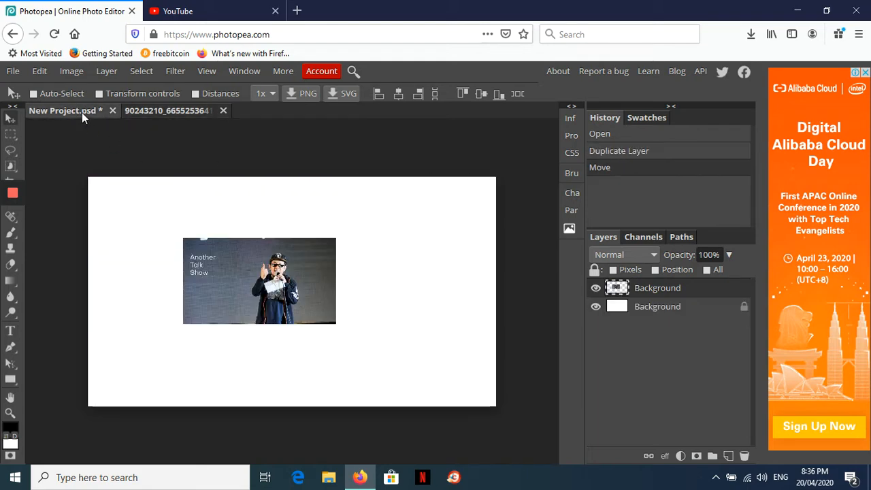
{"action": "left_click_drag", "start_coordinate": [324, 308], "coordinate": [427, 368]}
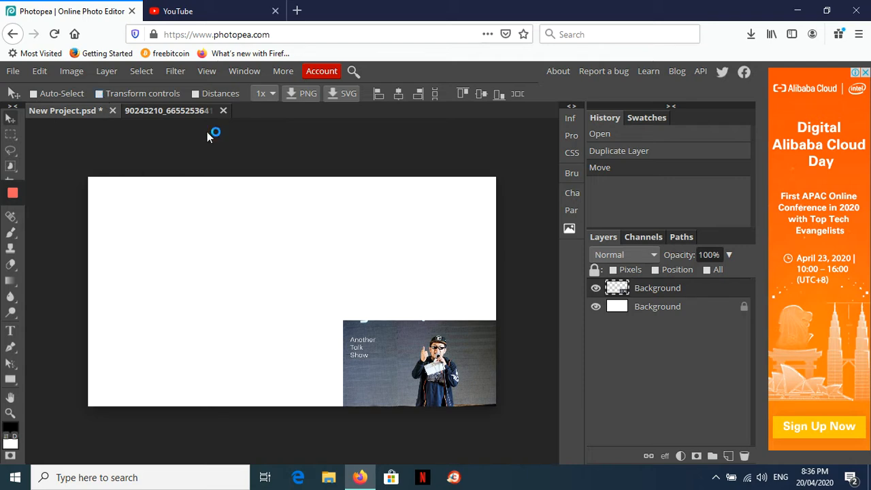
{"action": "mouse_move", "coordinate": [439, 338]}
{"action": "left_mouse_down"}
{"action": "mouse_move", "coordinate": [386, 255]}
{"action": "mouse_move", "coordinate": [415, 325]}
{"action": "mouse_move", "coordinate": [438, 346]}
{"action": "mouse_move", "coordinate": [431, 323]}
{"action": "mouse_move", "coordinate": [423, 319]}
{"action": "mouse_move", "coordinate": [442, 349]}
{"action": "mouse_move", "coordinate": [440, 331]}
{"action": "mouse_move", "coordinate": [431, 334]}
{"action": "mouse_move", "coordinate": [439, 340]}
{"action": "left_mouse_up"}
- Show transform controls on the photo layer, try rotating it about 68.5°, and undo the rotation
{"action": "left_click", "coordinate": [662, 307]}
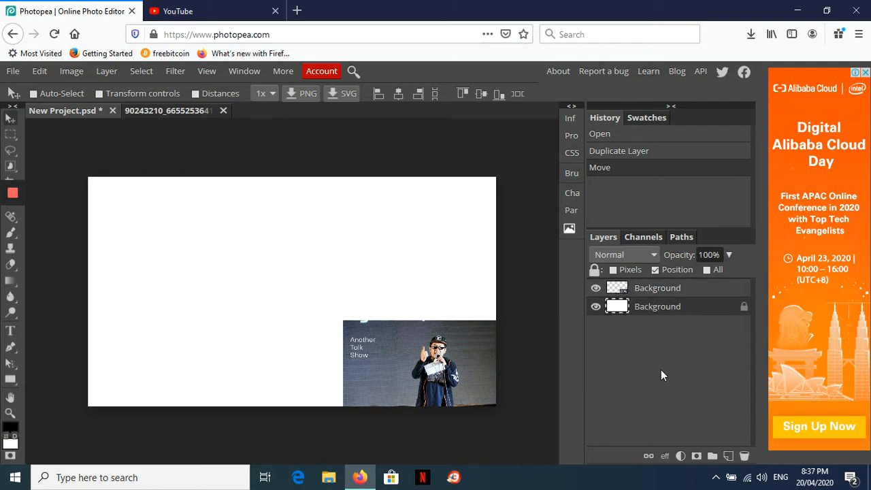
{"action": "left_click", "coordinate": [661, 288]}
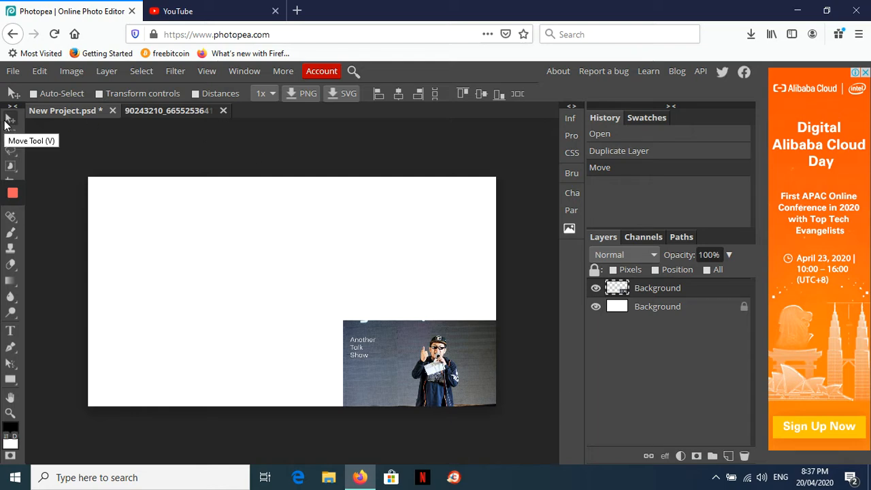
{"action": "left_click", "coordinate": [100, 94]}
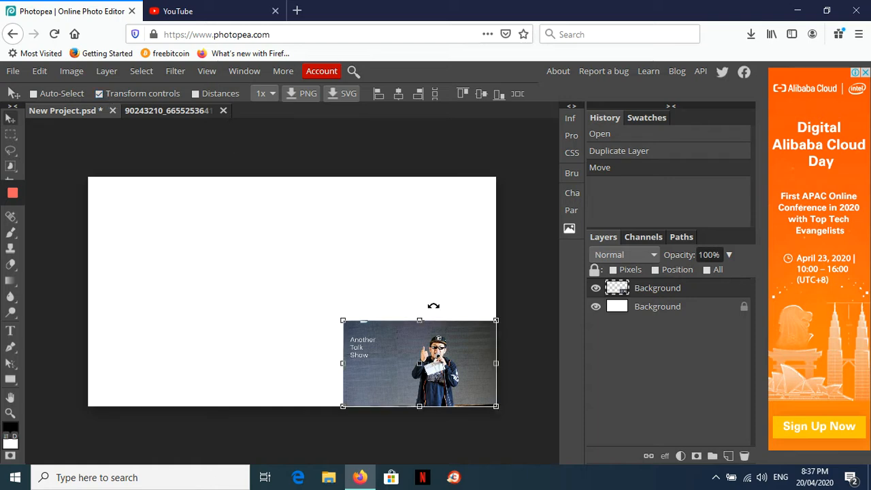
{"action": "left_click_drag", "start_coordinate": [433, 305], "coordinate": [467, 362]}
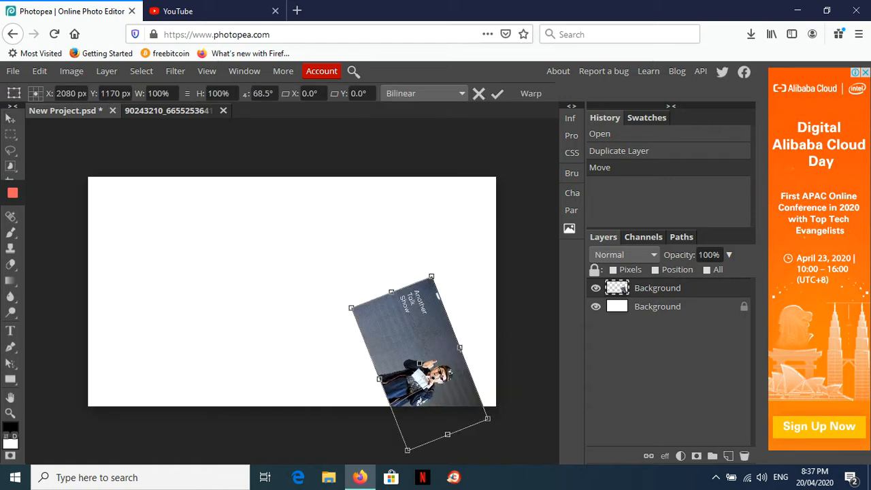
{"action": "key", "text": "ctrl+z"}
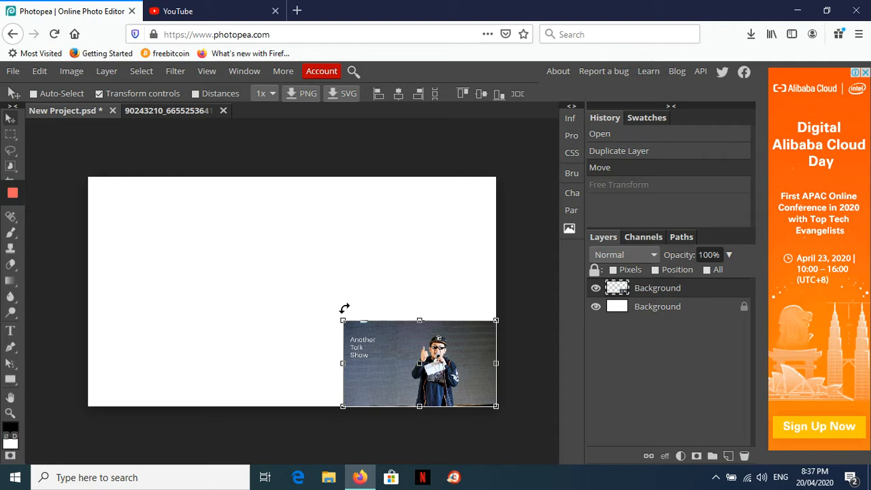
- Scale the photo layer to 267% to fill the whole canvas, apply the transform, and hide the transform controls
{"action": "left_click_drag", "start_coordinate": [342, 319], "coordinate": [87, 177]}
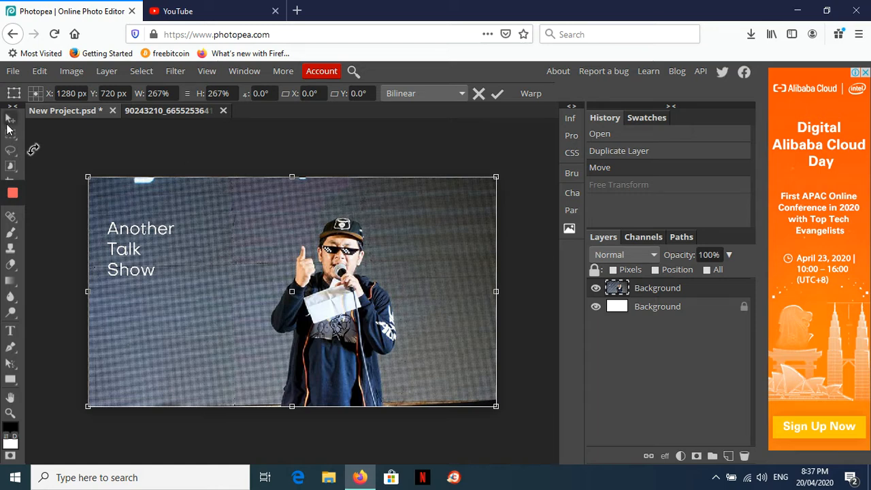
{"action": "key", "text": "Return"}
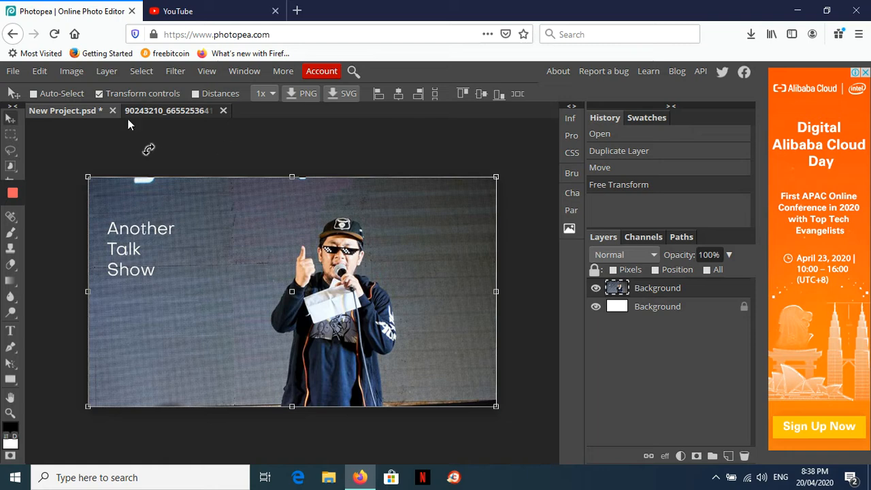
{"action": "key", "text": "ctrl+s"}
{"action": "left_click", "coordinate": [99, 94]}
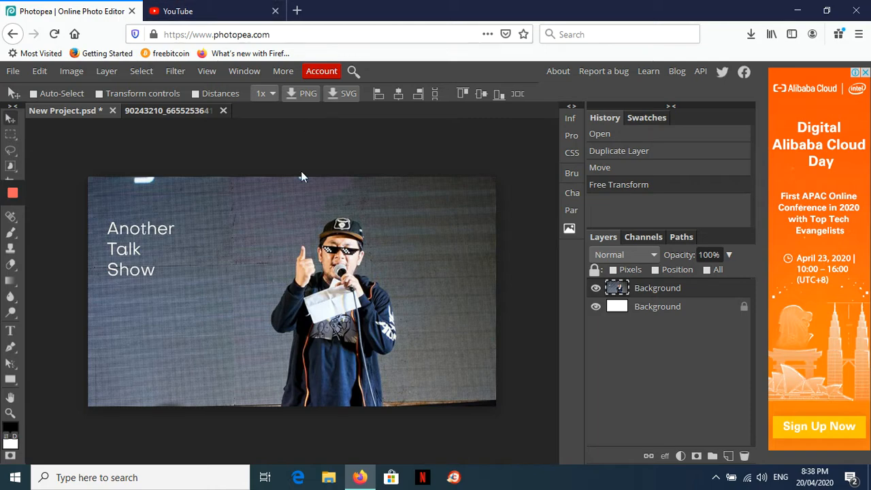
- Switch to YouTube, go to your own channel, and open the video Online Grocery Shopping Sites (Davao City)
{"action": "left_click", "coordinate": [213, 7]}
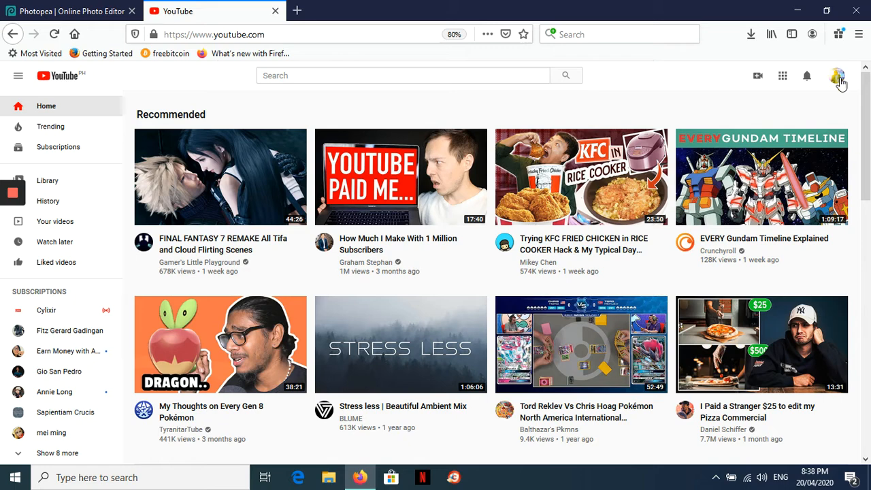
{"action": "left_click", "coordinate": [838, 80]}
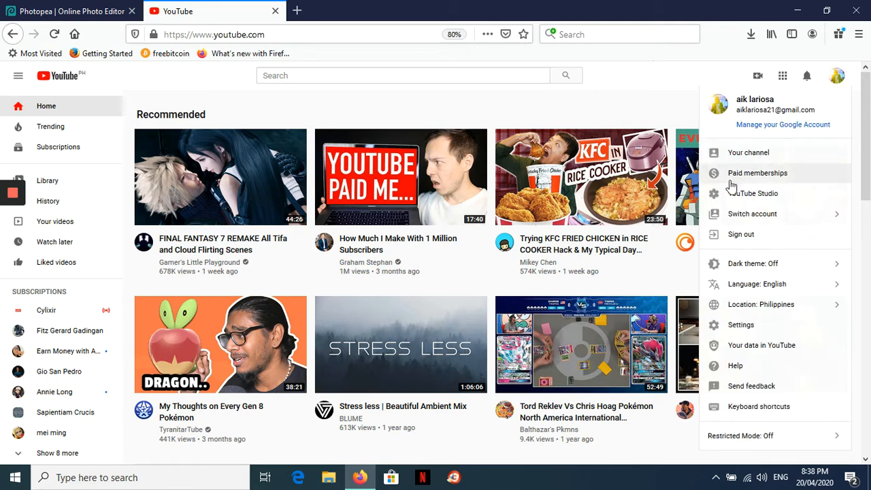
{"action": "left_click", "coordinate": [747, 153]}
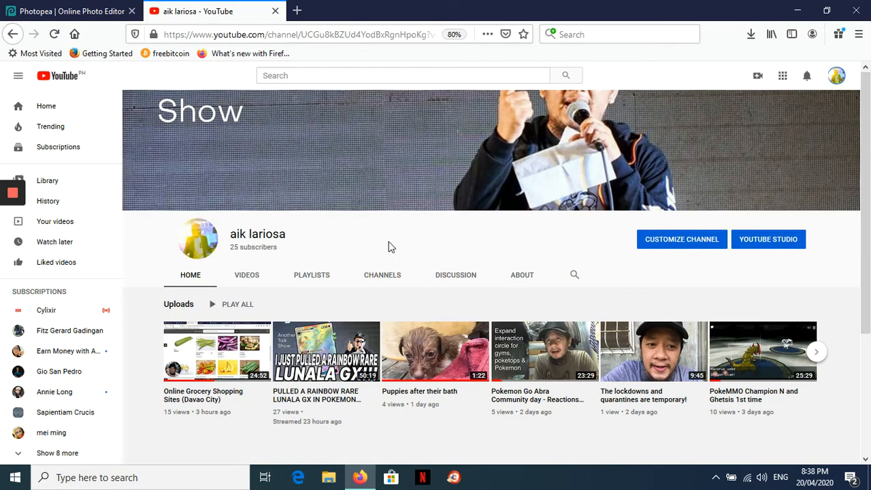
{"action": "scroll", "coordinate": [388, 247], "scroll_direction": "down", "scroll_amount": 1}
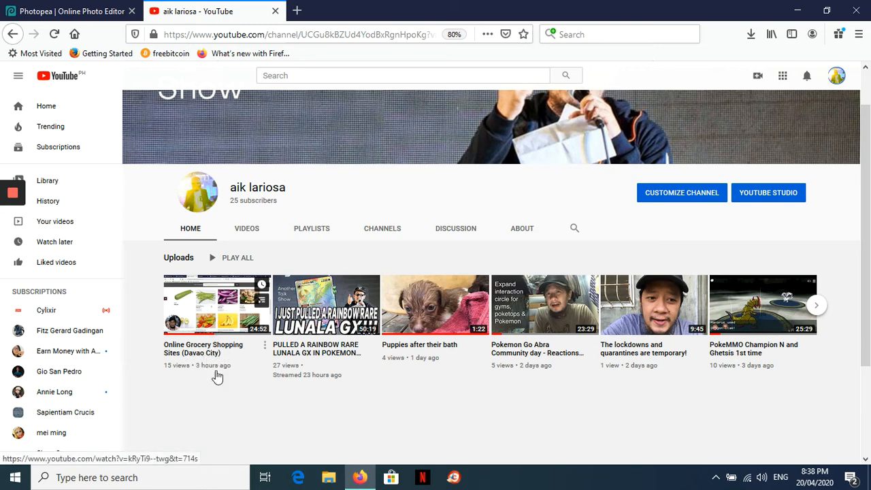
{"action": "left_click", "coordinate": [216, 319]}
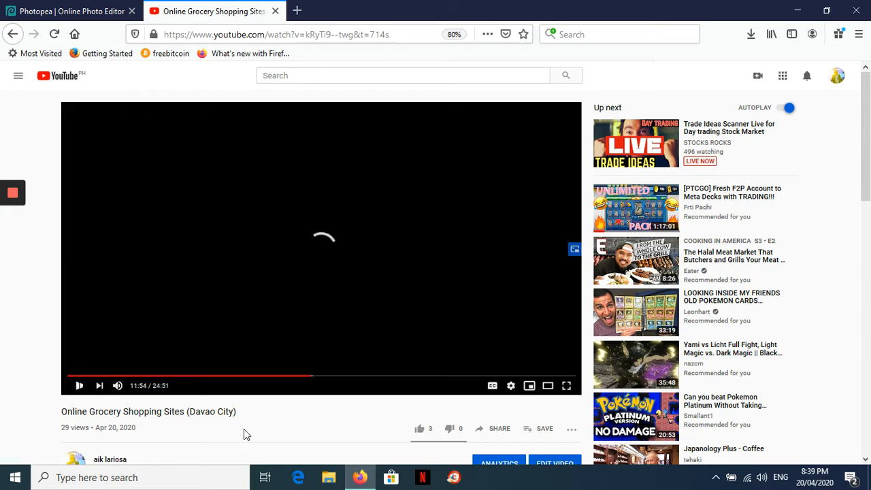
- Look over the video page, then open the video's details for editing and examine the thumbnail options
{"action": "scroll", "coordinate": [244, 429], "scroll_direction": "down", "scroll_amount": 3}
{"action": "scroll", "coordinate": [243, 428], "scroll_direction": "down", "scroll_amount": 3}
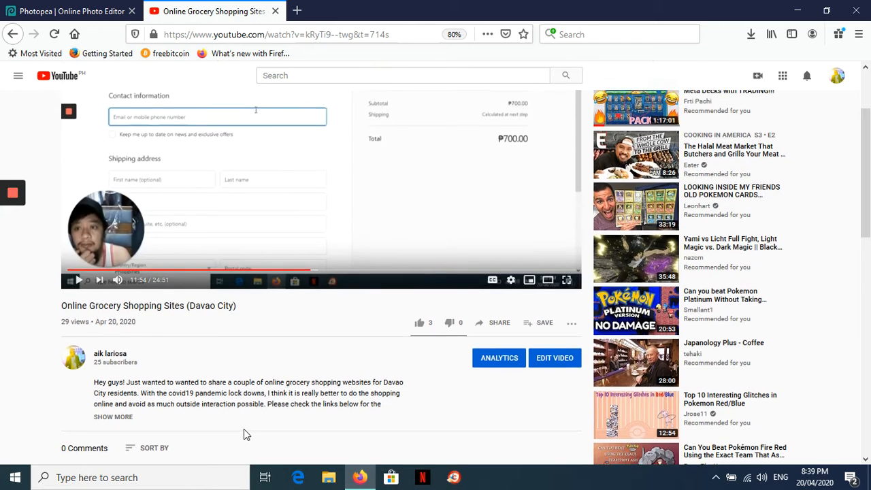
{"action": "scroll", "coordinate": [244, 430], "scroll_direction": "up", "scroll_amount": 3}
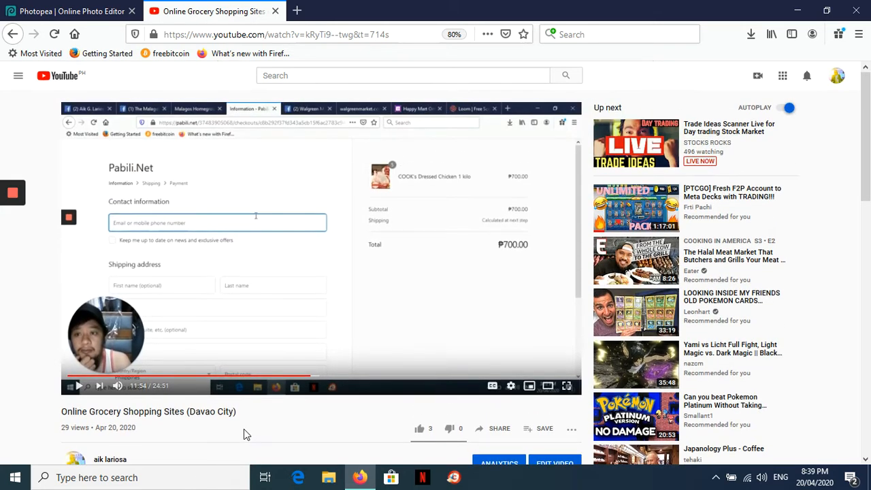
{"action": "scroll", "coordinate": [243, 430], "scroll_direction": "down", "scroll_amount": 5}
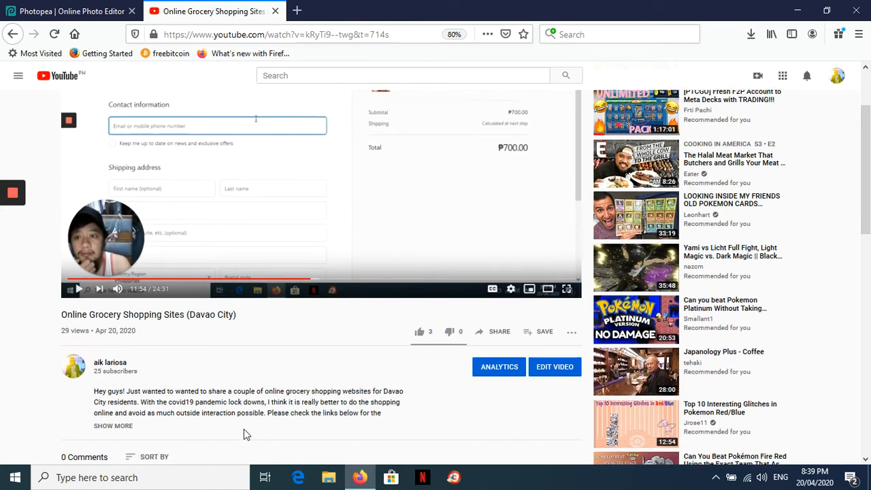
{"action": "scroll", "coordinate": [246, 434], "scroll_direction": "up", "scroll_amount": 1}
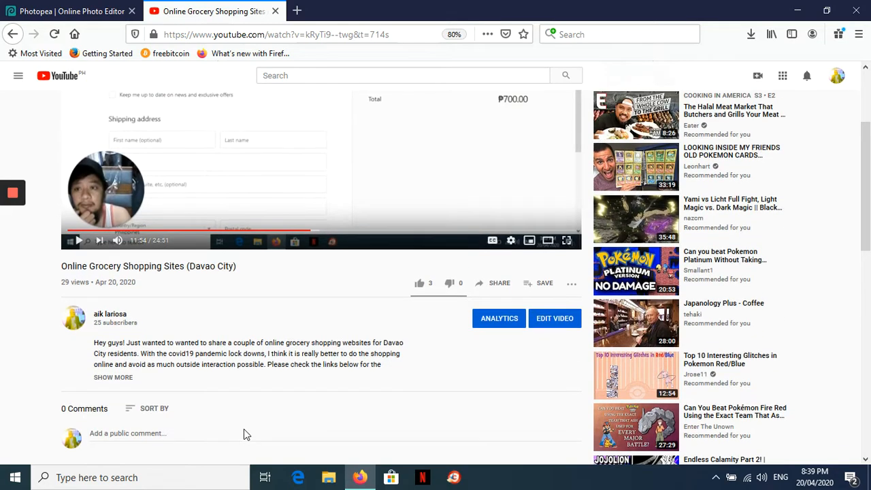
{"action": "left_click", "coordinate": [556, 324]}
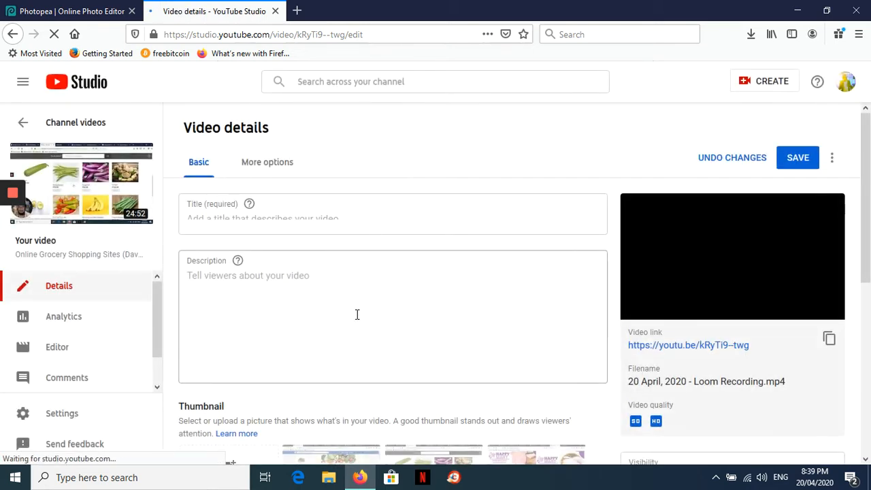
{"action": "scroll", "coordinate": [356, 313], "scroll_direction": "down", "scroll_amount": 10}
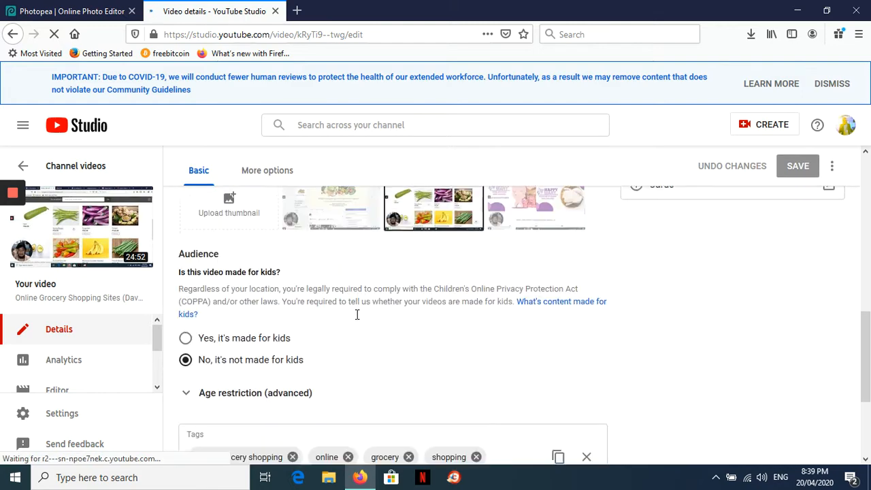
{"action": "scroll", "coordinate": [356, 314], "scroll_direction": "up", "scroll_amount": 2}
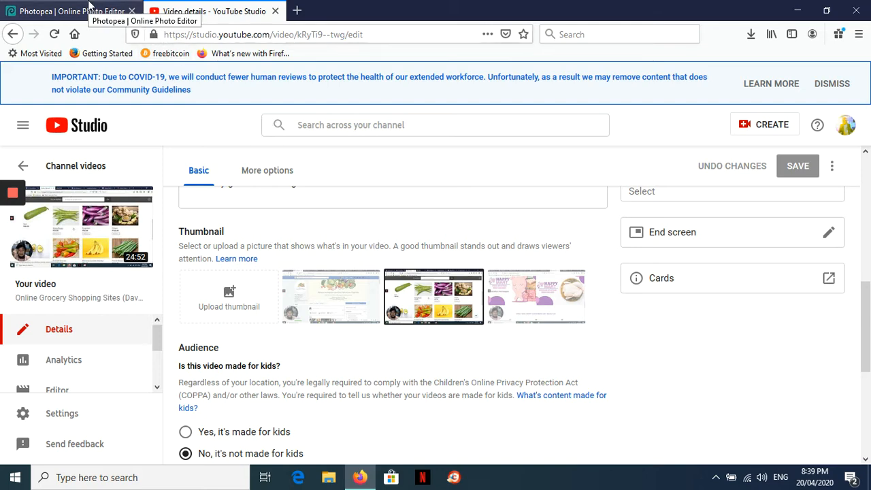
- Switch back to Photopea and loosely select the man with the microphone on the photo layer using the Lasso tool
{"action": "left_click", "coordinate": [89, 6]}
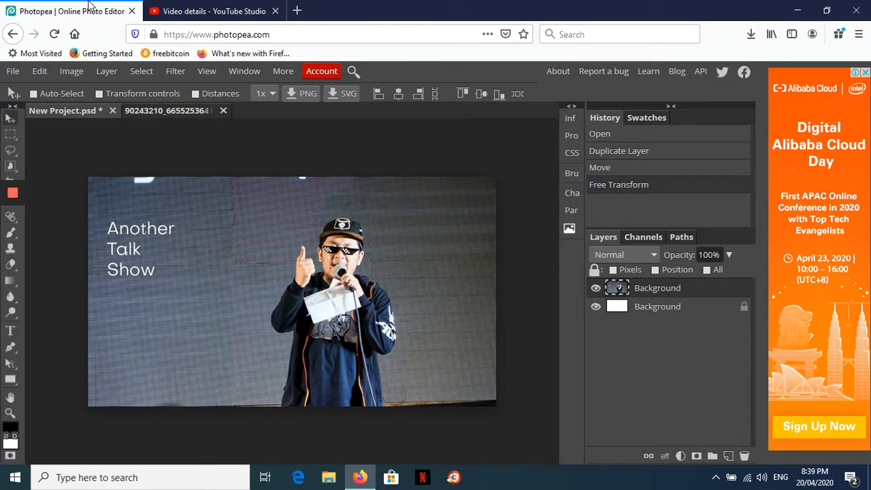
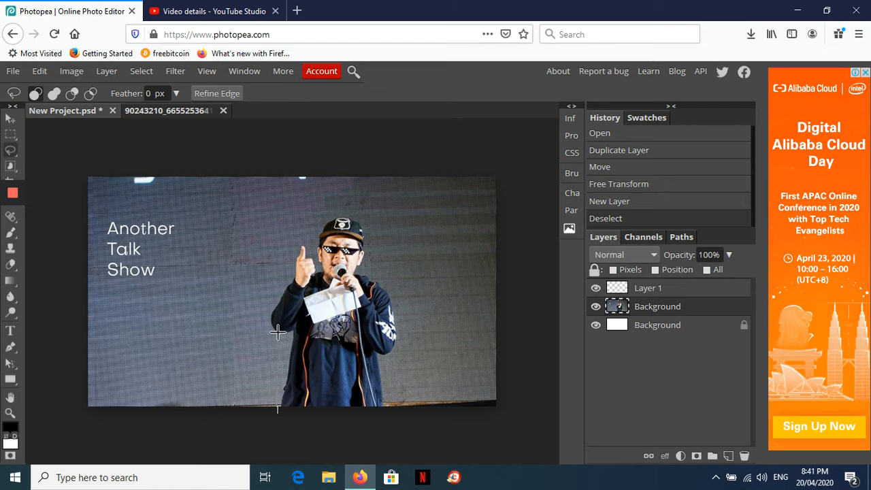
{"action": "left_click_drag", "start_coordinate": [264, 326], "coordinate": [267, 292]}
{"action": "key", "text": "ctrl+z"}
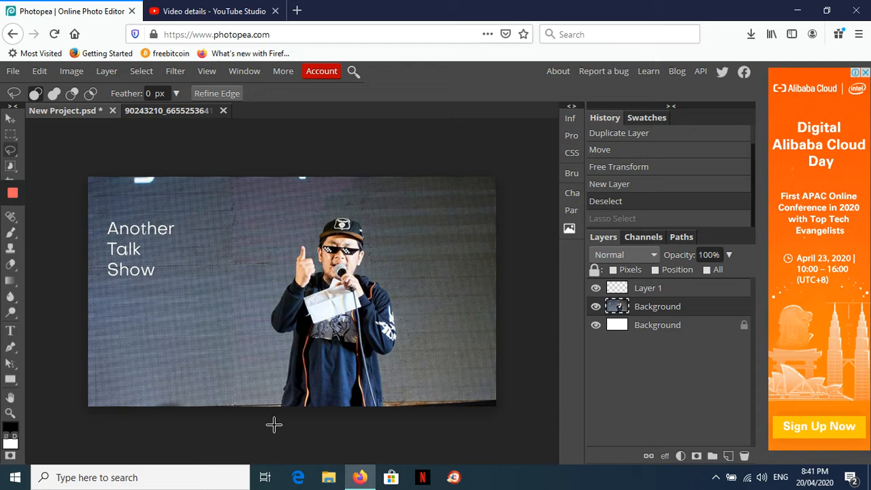
{"action": "mouse_move", "coordinate": [277, 412]}
{"action": "left_mouse_down"}
{"action": "mouse_move", "coordinate": [285, 348]}
{"action": "mouse_move", "coordinate": [266, 329]}
{"action": "mouse_move", "coordinate": [297, 239]}
{"action": "mouse_move", "coordinate": [334, 211]}
{"action": "mouse_move", "coordinate": [378, 212]}
{"action": "mouse_move", "coordinate": [410, 325]}
{"action": "mouse_move", "coordinate": [401, 413]}
{"action": "mouse_move", "coordinate": [278, 413]}
{"action": "left_mouse_up"}
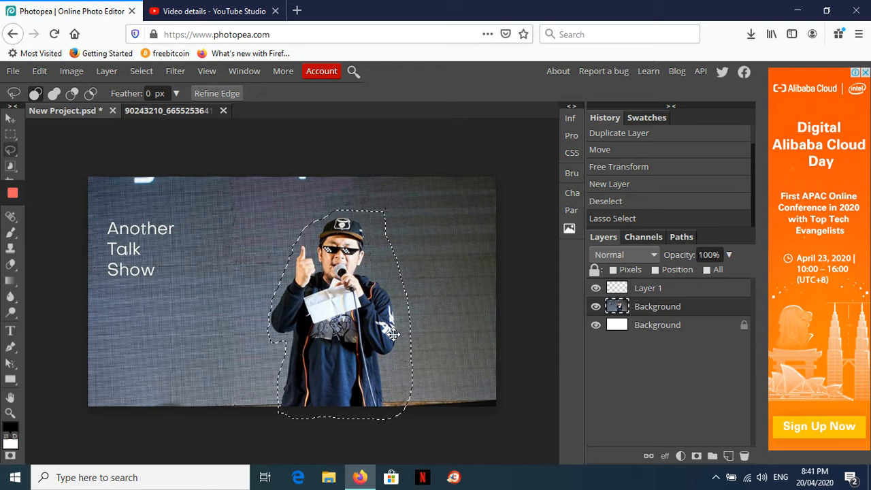
- Cut the lasso-selected man out of the photo layer
{"action": "key", "text": "Delete"}
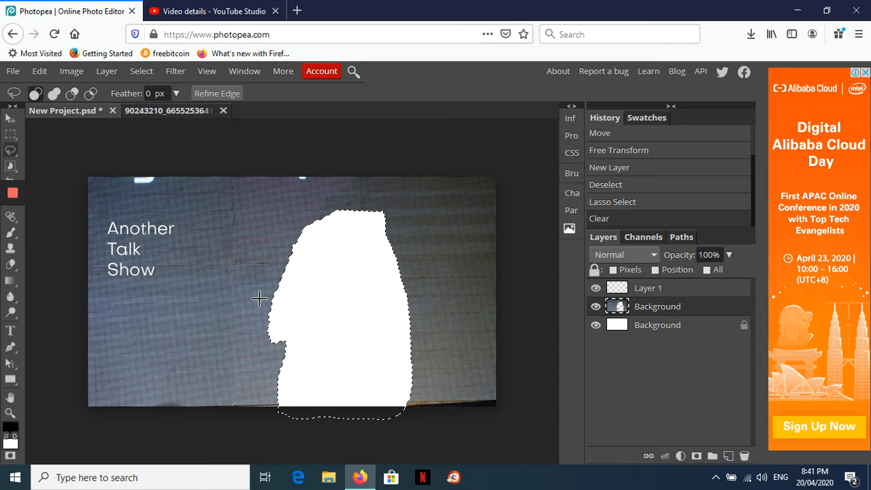
{"action": "key", "text": "ctrl+z"}
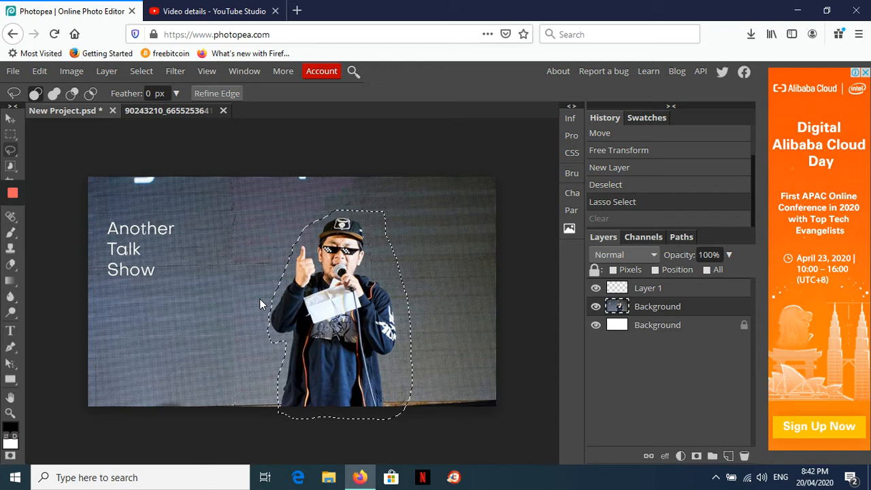
{"action": "mouse_move", "coordinate": [347, 292]}
{"action": "left_mouse_down"}
{"action": "mouse_move", "coordinate": [329, 282]}
{"action": "mouse_move", "coordinate": [328, 291]}
{"action": "left_mouse_up"}
{"action": "key", "text": "ctrl+z"}
{"action": "key", "text": "Delete"}
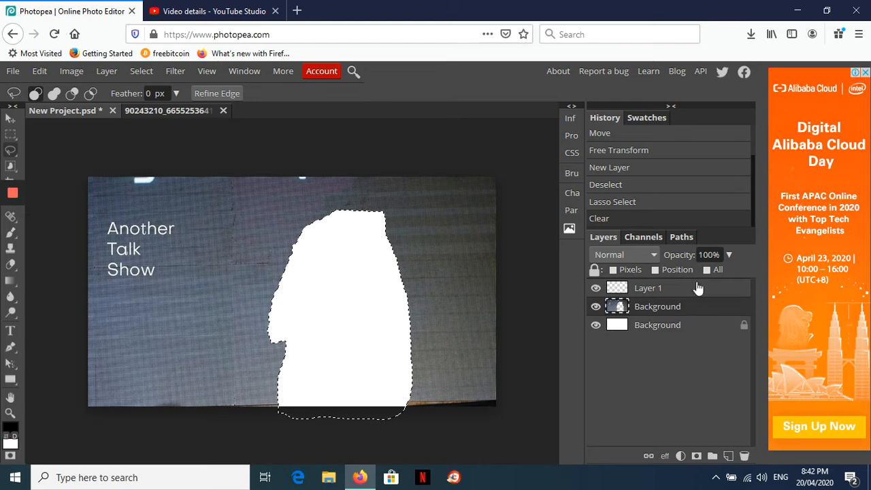
- Paste the cut-out man onto Layer 1 and move him to the right edge of the canvas
{"action": "left_click", "coordinate": [695, 291]}
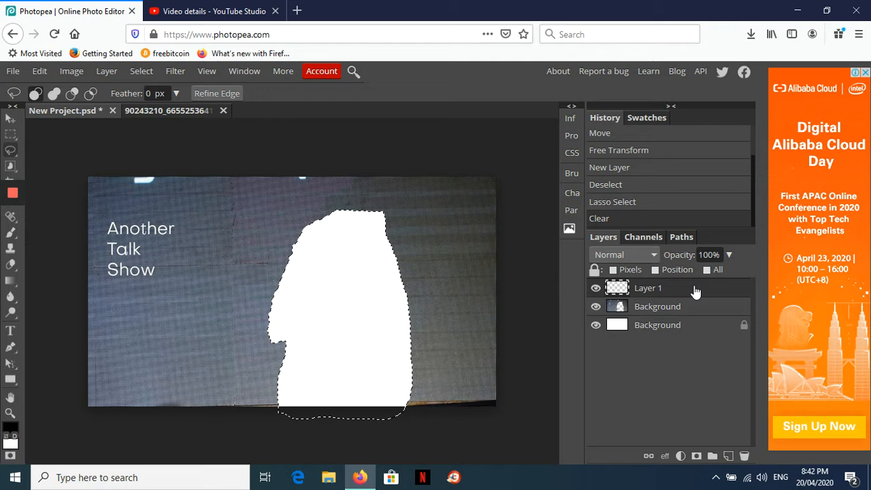
{"action": "key", "text": "ctrl+v"}
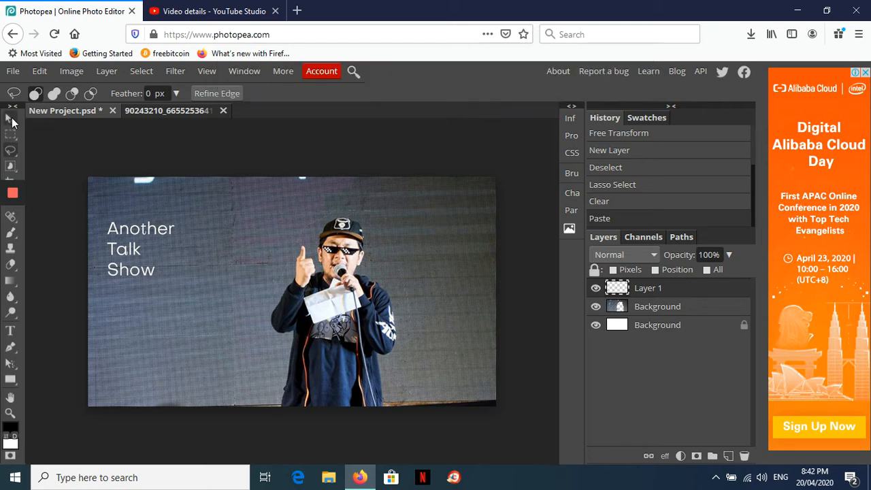
{"action": "left_click", "coordinate": [12, 119]}
{"action": "left_click_drag", "start_coordinate": [353, 262], "coordinate": [425, 306]}
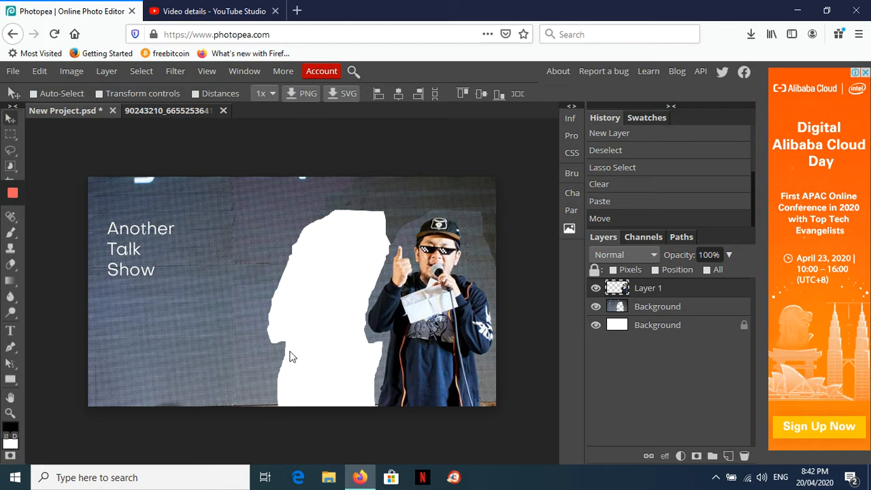
{"action": "left_click", "coordinate": [10, 167]}
{"action": "left_click", "coordinate": [66, 168]}
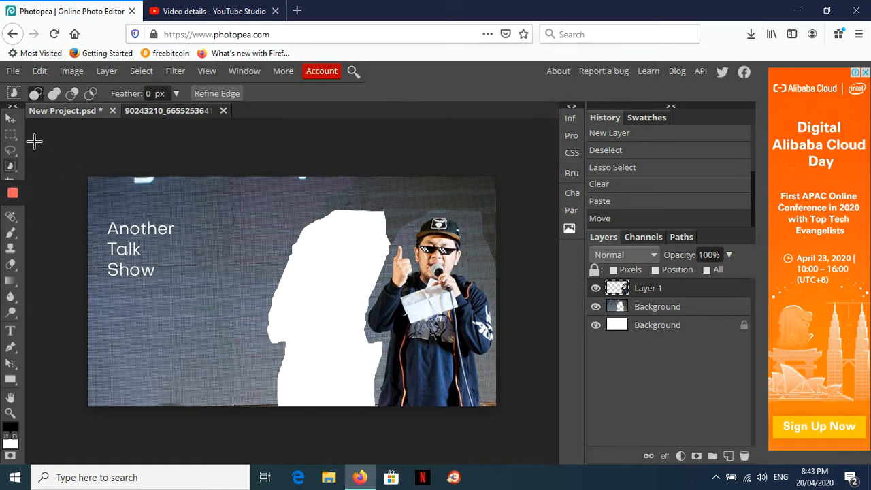
{"action": "left_click", "coordinate": [11, 119]}
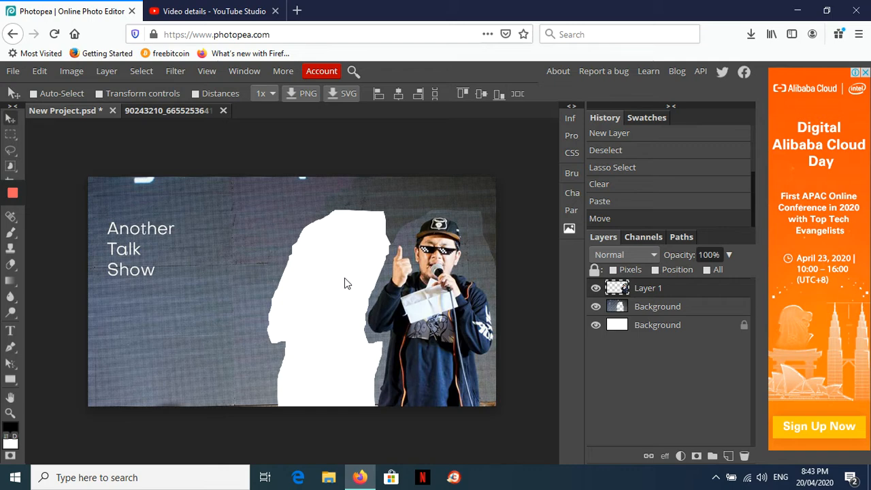
- Draw a closed, tall red rectangle with the Pen tool between the Another Talk Show text and the white gap, directly above the photo layer
{"action": "left_click", "coordinate": [10, 350]}
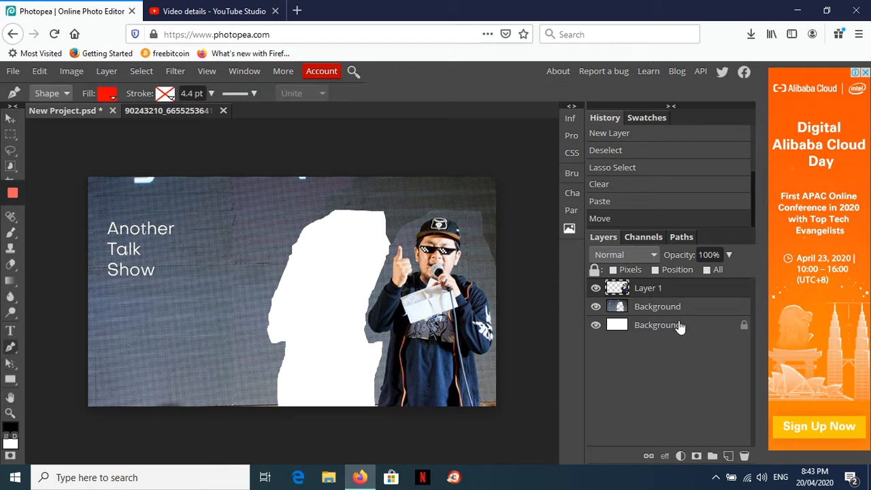
{"action": "left_click", "coordinate": [657, 306]}
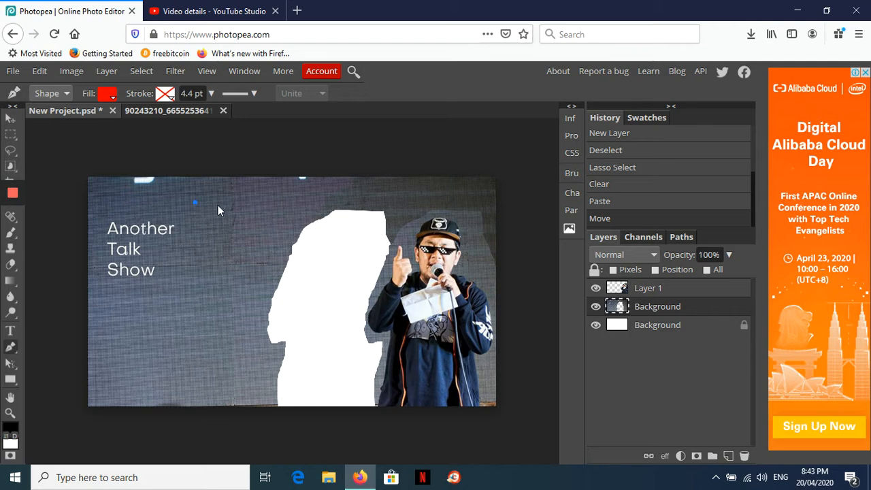
{"action": "left_click", "coordinate": [257, 202]}
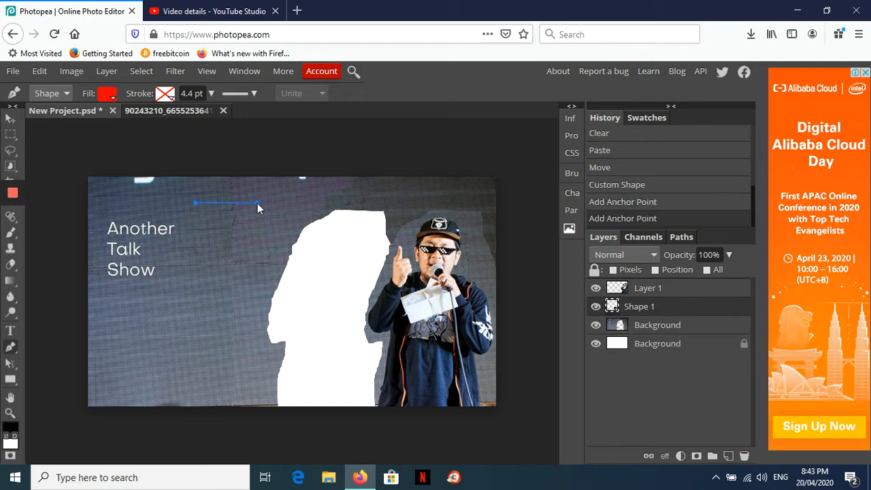
{"action": "left_click", "coordinate": [256, 389]}
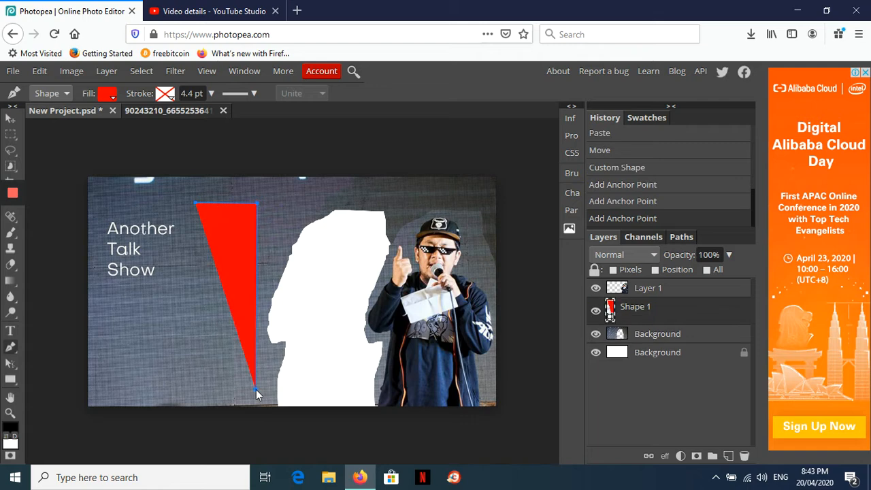
{"action": "left_click", "coordinate": [197, 389]}
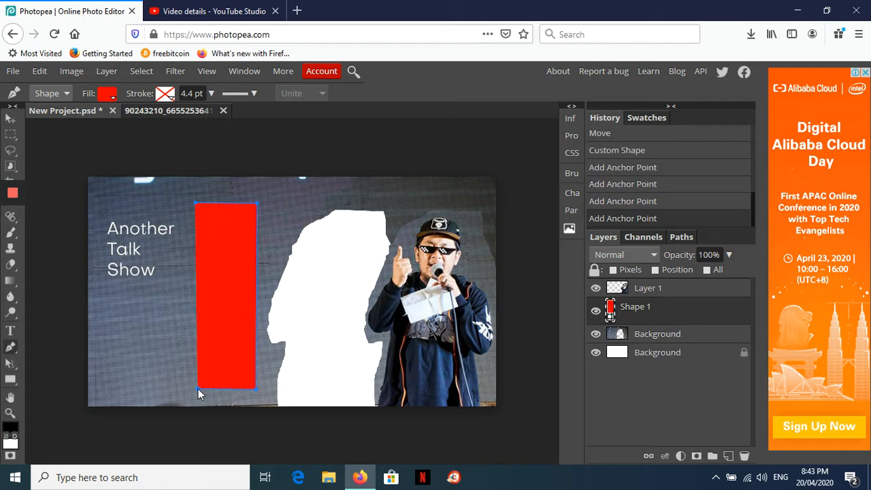
{"action": "left_click", "coordinate": [195, 202]}
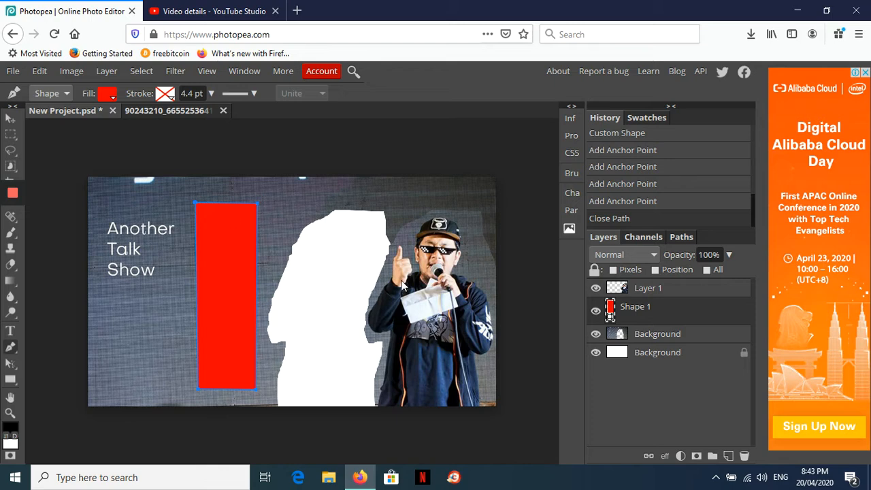
- Set the rectangle's fill to none and delete its shape layer
{"action": "left_click", "coordinate": [107, 94]}
{"action": "left_click", "coordinate": [145, 119]}
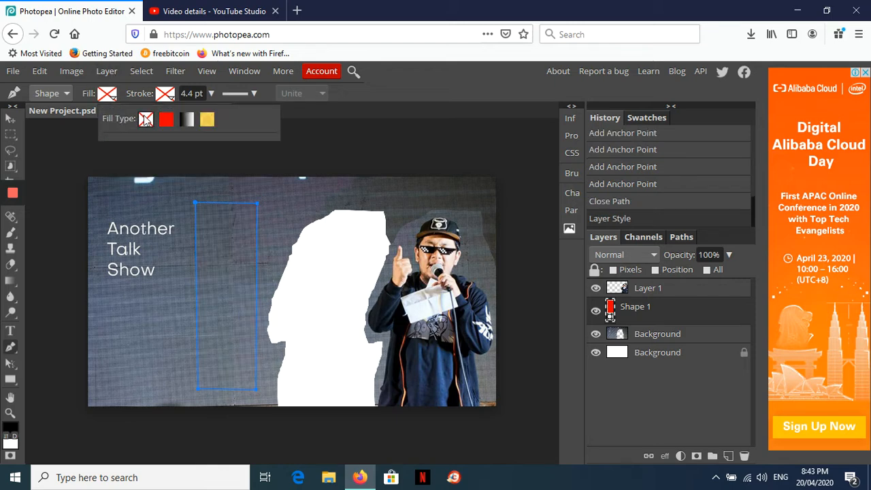
{"action": "left_click", "coordinate": [333, 138]}
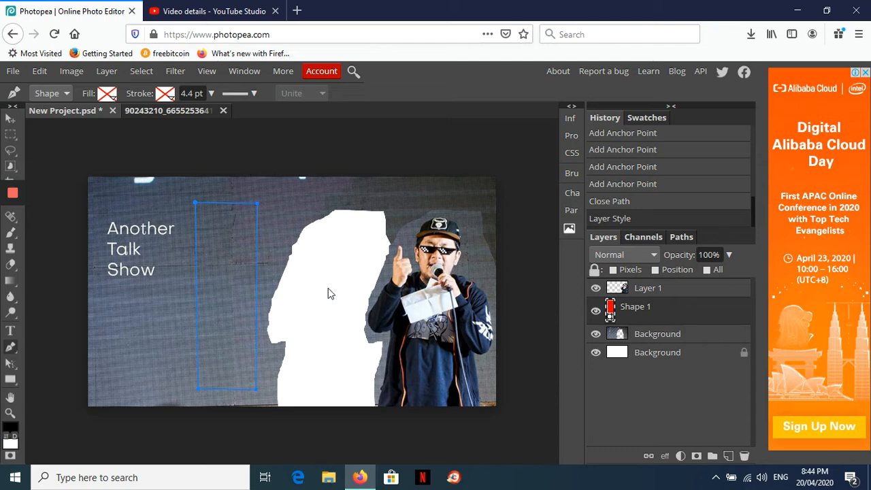
{"action": "left_click_drag", "start_coordinate": [683, 321], "coordinate": [745, 460]}
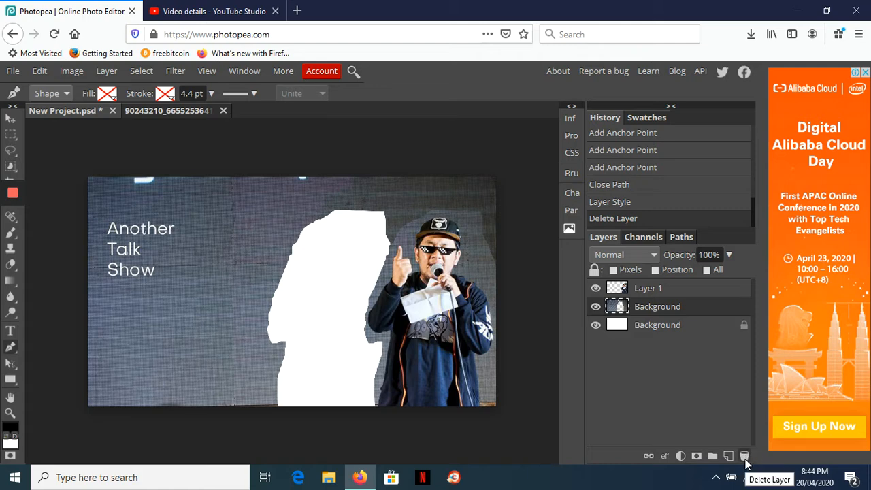
- Lasso a tall strip of plain wall on the photo layer between the Another Talk Show text and the white gap
{"action": "left_click", "coordinate": [11, 151]}
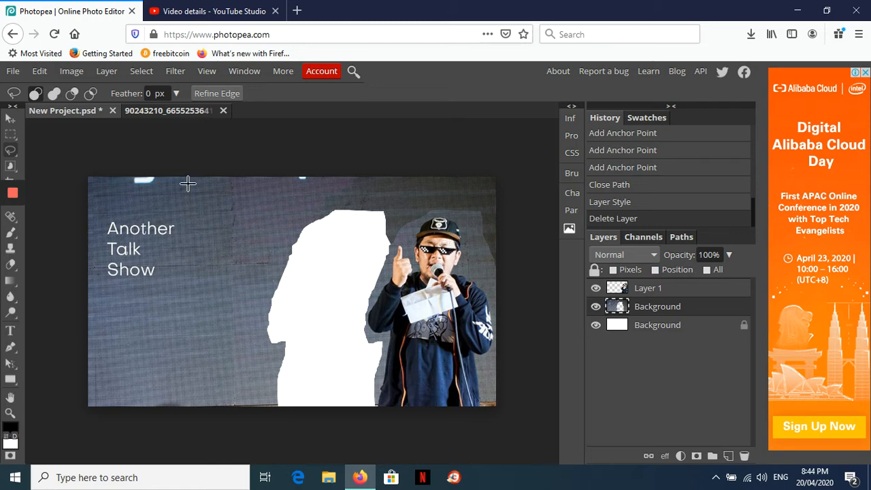
{"action": "mouse_move", "coordinate": [186, 181]}
{"action": "left_mouse_down"}
{"action": "mouse_move", "coordinate": [251, 182]}
{"action": "mouse_move", "coordinate": [277, 194]}
{"action": "mouse_move", "coordinate": [250, 387]}
{"action": "mouse_move", "coordinate": [218, 397]}
{"action": "mouse_move", "coordinate": [176, 379]}
{"action": "left_mouse_up"}
{"action": "left_click_drag", "start_coordinate": [173, 310], "coordinate": [192, 180]}
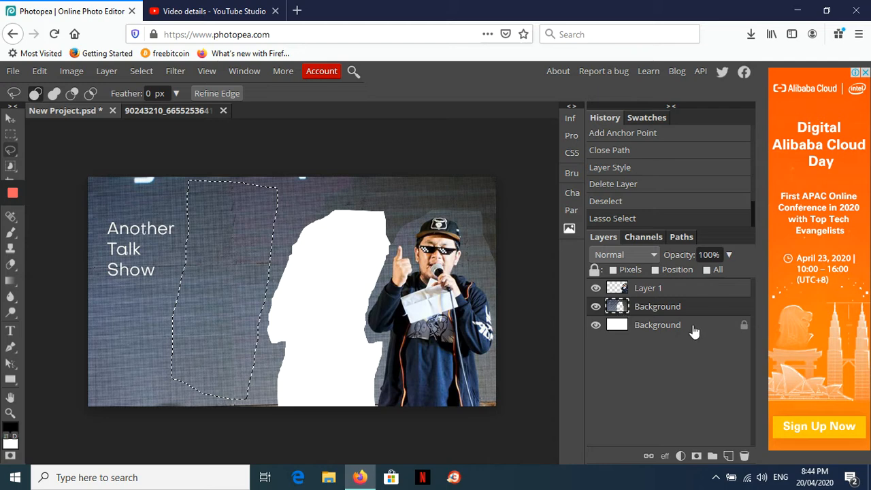
- Add a layer above the photo, paste the copied wall strip twice, and move both copies over the white gap beside the man
{"action": "left_click", "coordinate": [728, 456]}
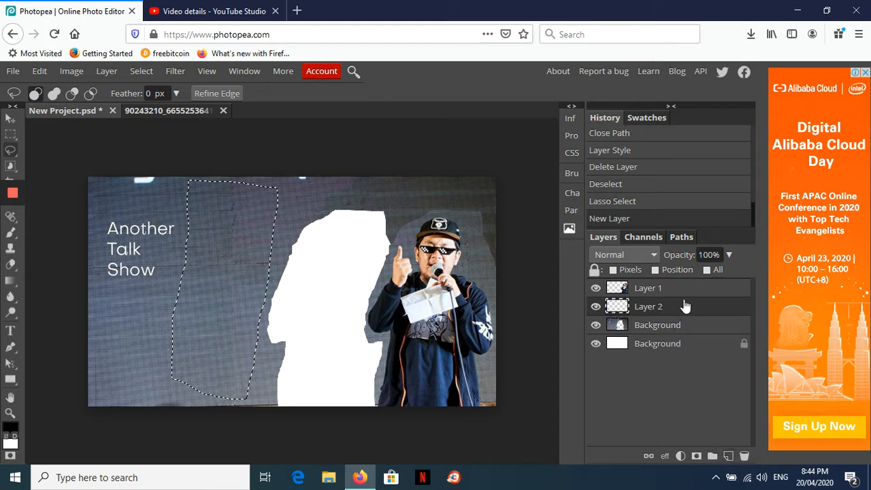
{"action": "left_click", "coordinate": [10, 118]}
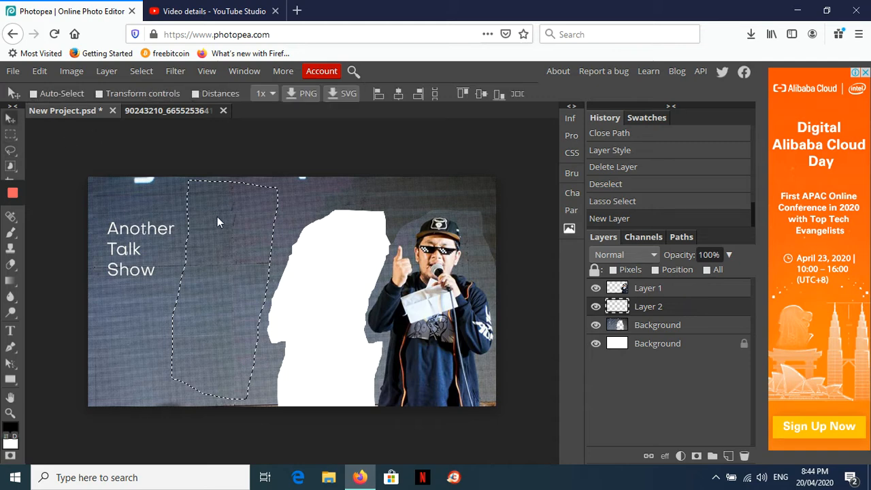
{"action": "left_click", "coordinate": [253, 250]}
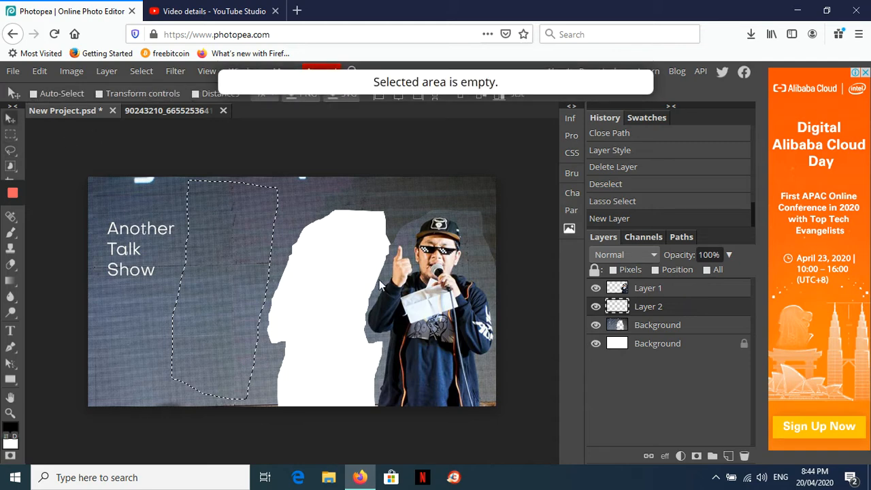
{"action": "key", "text": "ctrl+v"}
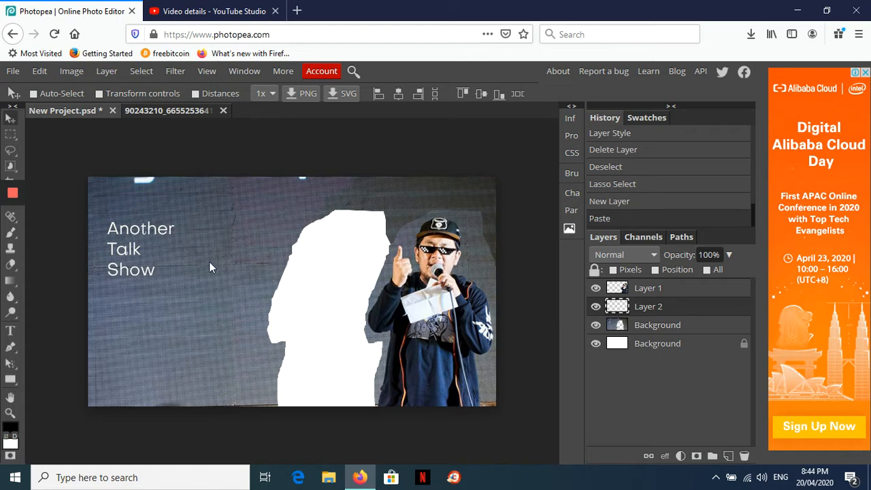
{"action": "left_click_drag", "start_coordinate": [209, 268], "coordinate": [284, 297]}
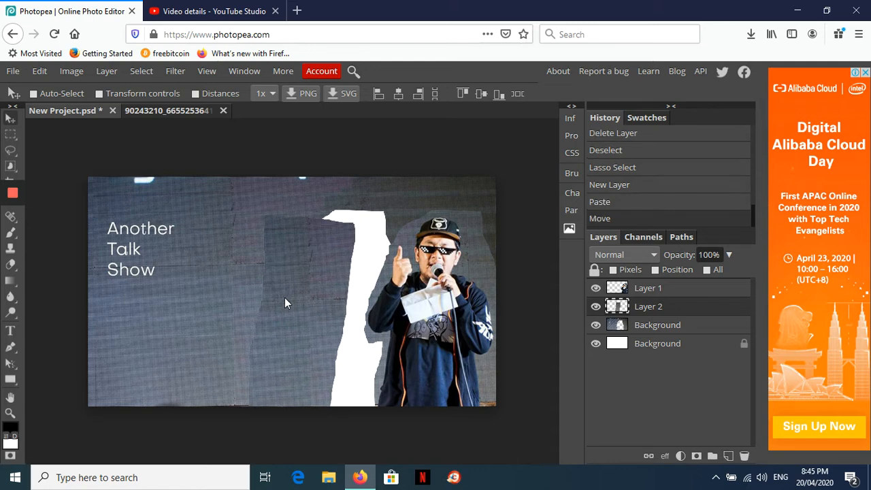
{"action": "key", "text": "ctrl+v"}
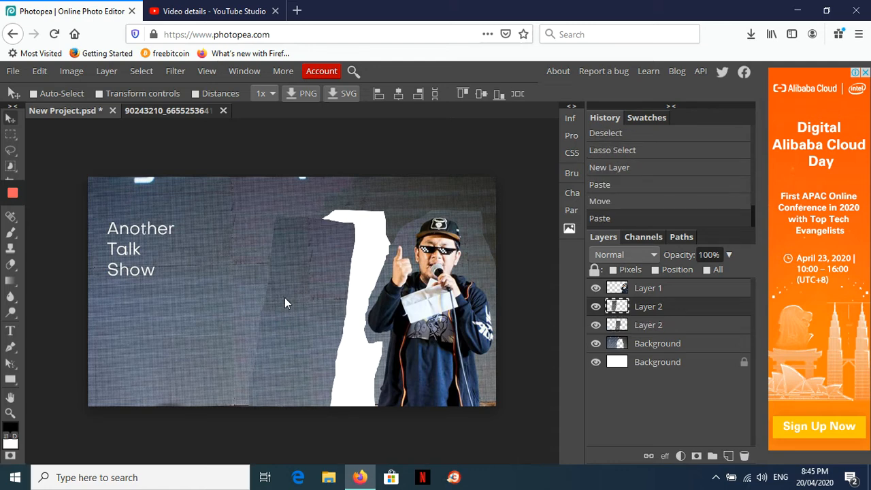
{"action": "left_click_drag", "start_coordinate": [297, 301], "coordinate": [436, 328]}
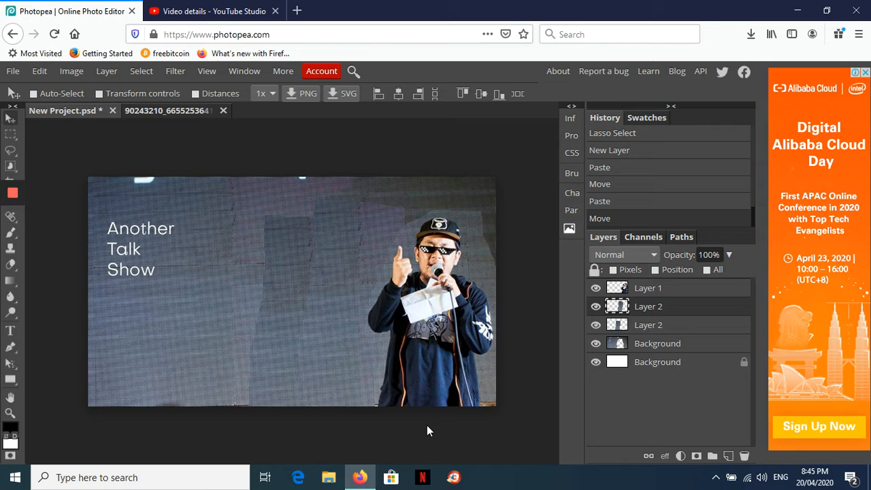
- Open the malagos image from the Desktop folder
{"action": "mouse_move", "coordinate": [10, 190]}
{"action": "left_click", "coordinate": [13, 70]}
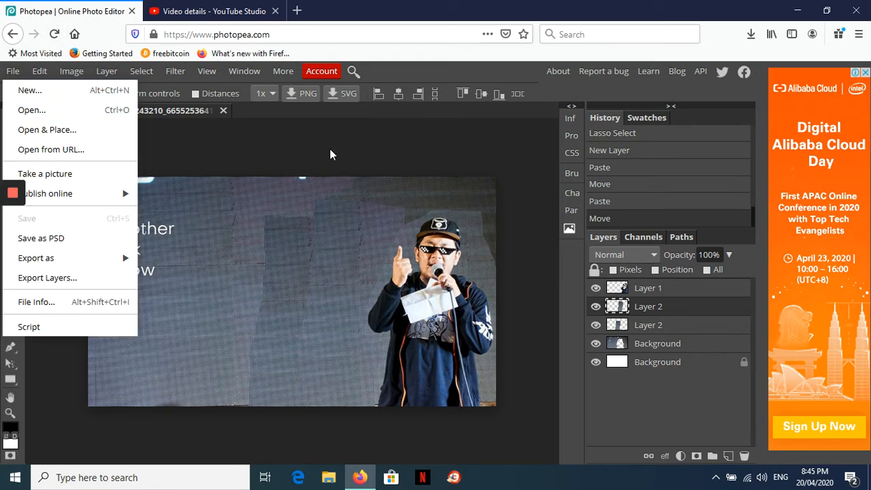
{"action": "left_click", "coordinate": [332, 256]}
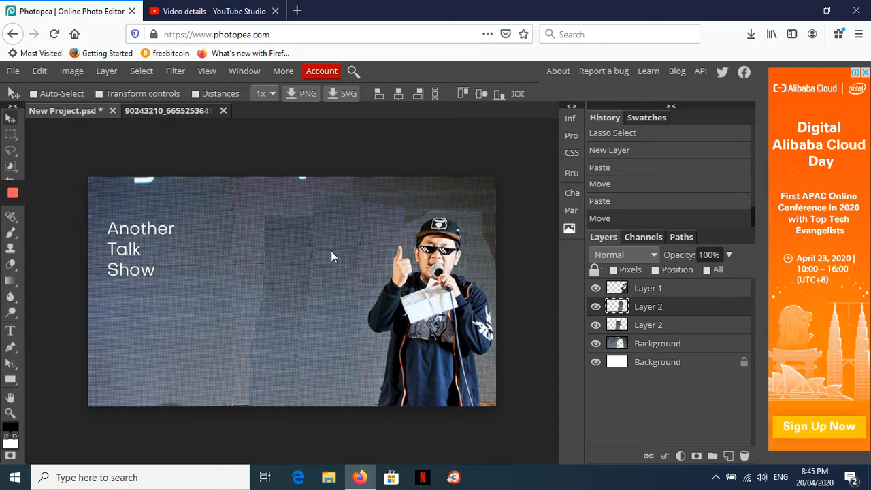
{"action": "left_click", "coordinate": [13, 70]}
{"action": "left_click", "coordinate": [25, 105]}
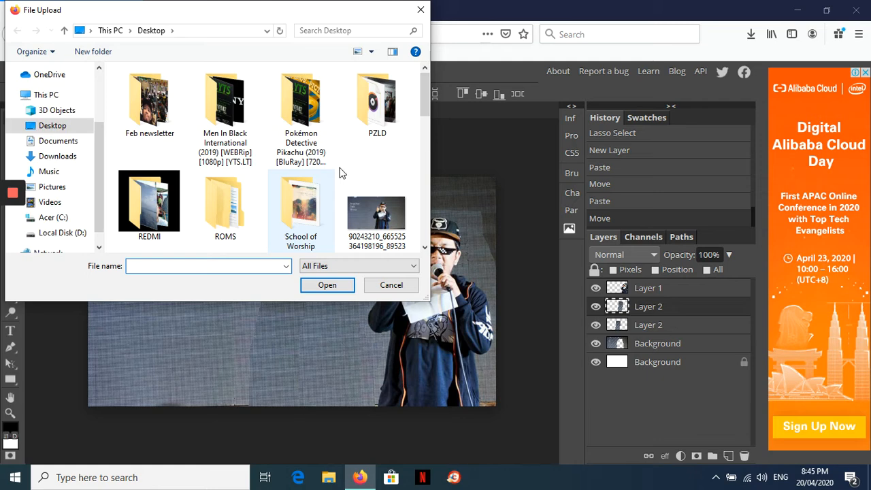
{"action": "left_click_drag", "start_coordinate": [427, 95], "coordinate": [426, 182]}
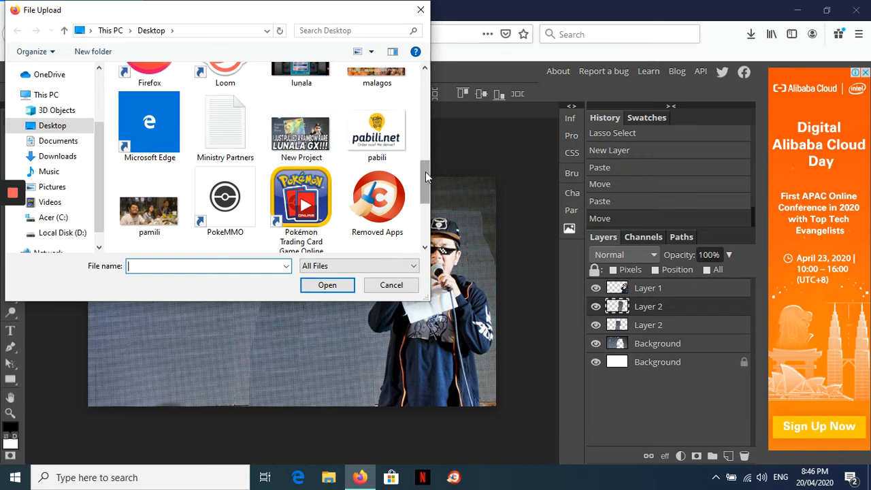
{"action": "mouse_move", "coordinate": [425, 172]}
{"action": "left_mouse_down"}
{"action": "mouse_move", "coordinate": [427, 239]}
{"action": "mouse_move", "coordinate": [421, 165]}
{"action": "left_mouse_up"}
{"action": "left_click", "coordinate": [378, 102]}
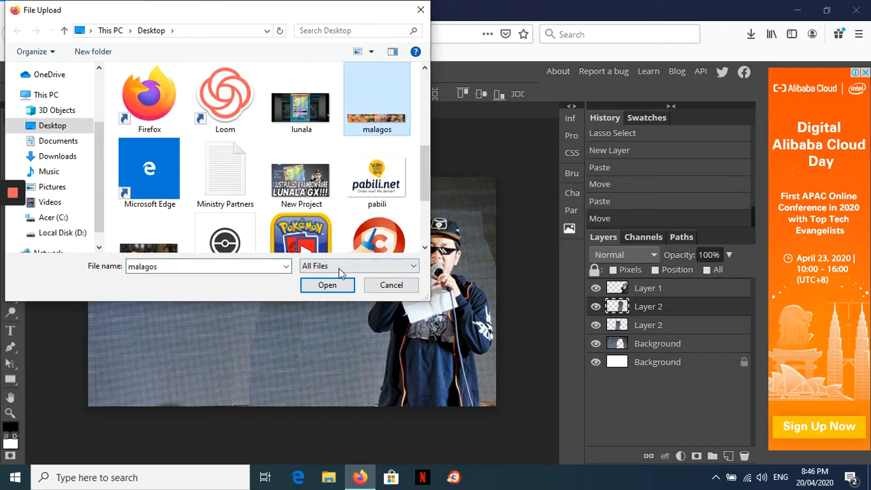
{"action": "left_click", "coordinate": [327, 285]}
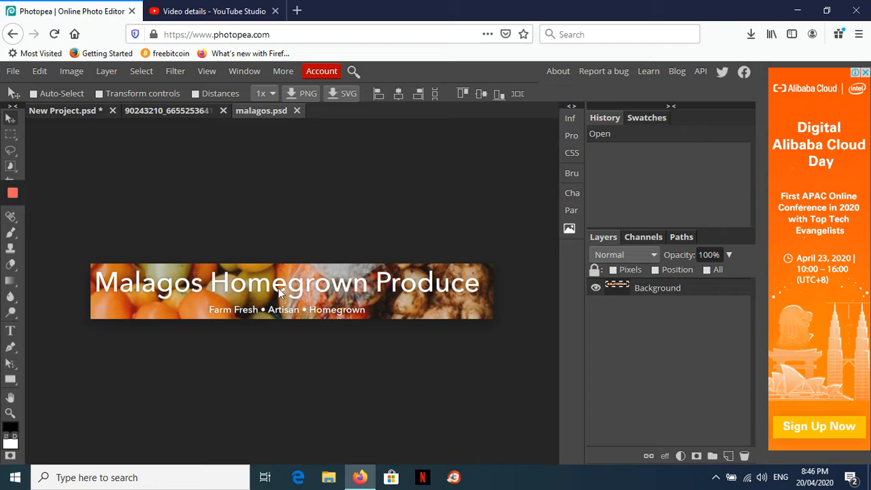
- Copy the Malagos banner into New Project.psd, scale it to about 145% width and 206% height, and rotate it about -10°
{"action": "left_click_drag", "start_coordinate": [257, 269], "coordinate": [124, 134]}
{"action": "left_click_drag", "start_coordinate": [81, 109], "coordinate": [272, 239]}
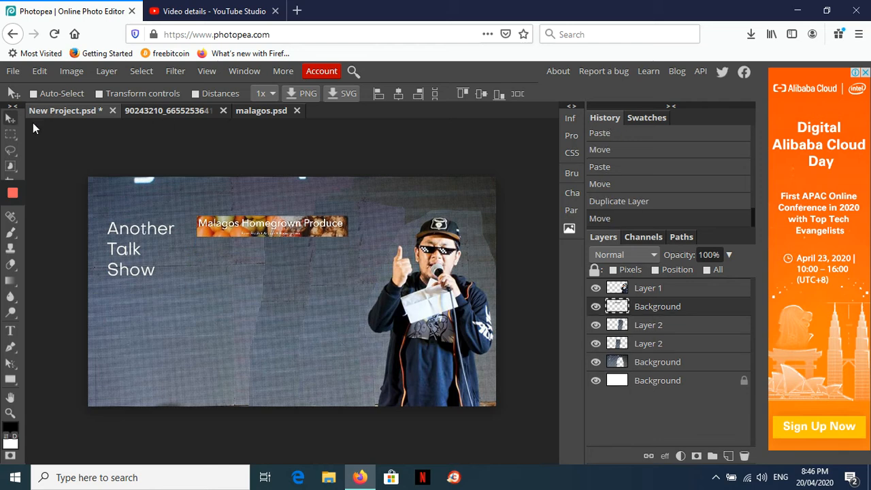
{"action": "left_click", "coordinate": [100, 93]}
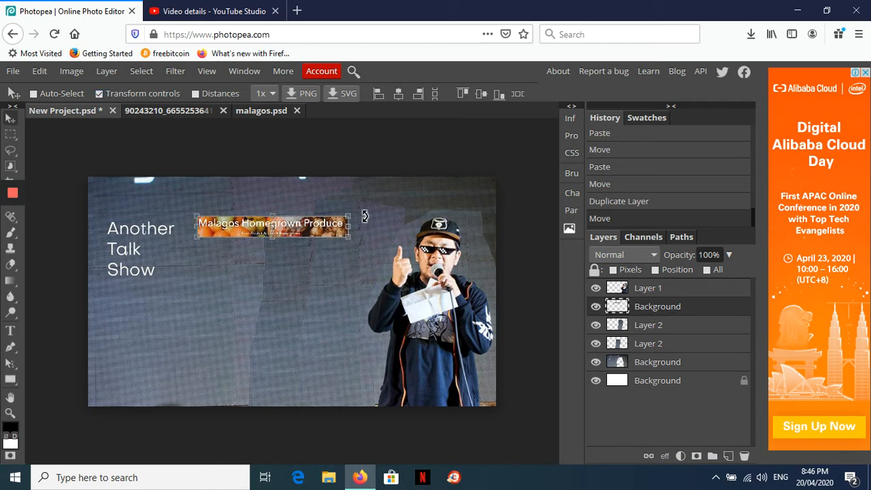
{"action": "left_click_drag", "start_coordinate": [364, 216], "coordinate": [420, 233]}
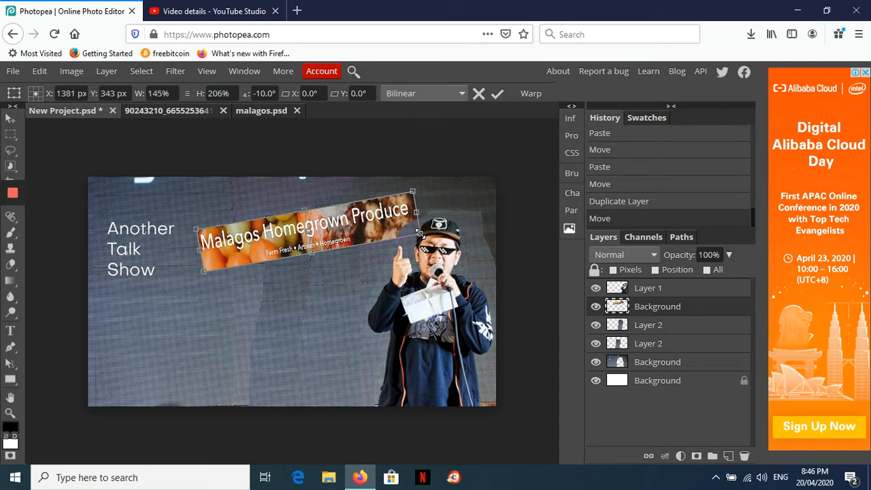
- Bring the Malagos banner layer above Layer 1 and shift the banner slightly down and left, against the Another Talk Show text
{"action": "left_click_drag", "start_coordinate": [708, 314], "coordinate": [710, 291]}
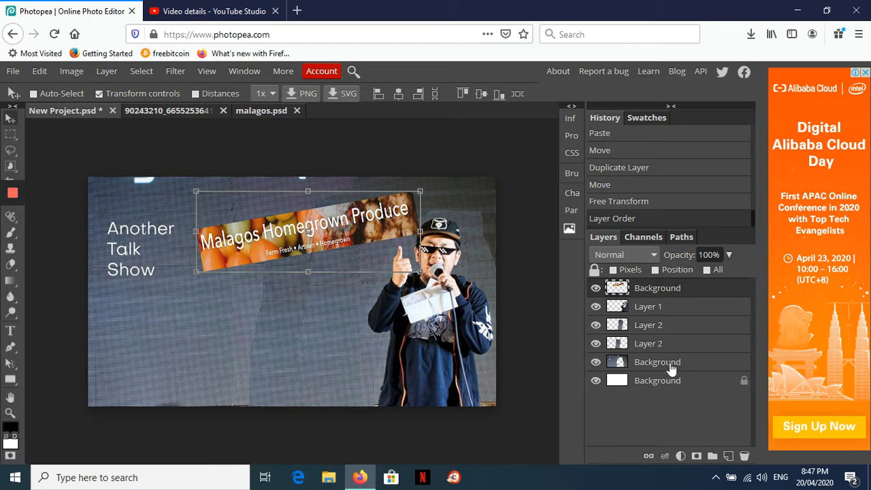
{"action": "left_click", "coordinate": [664, 313]}
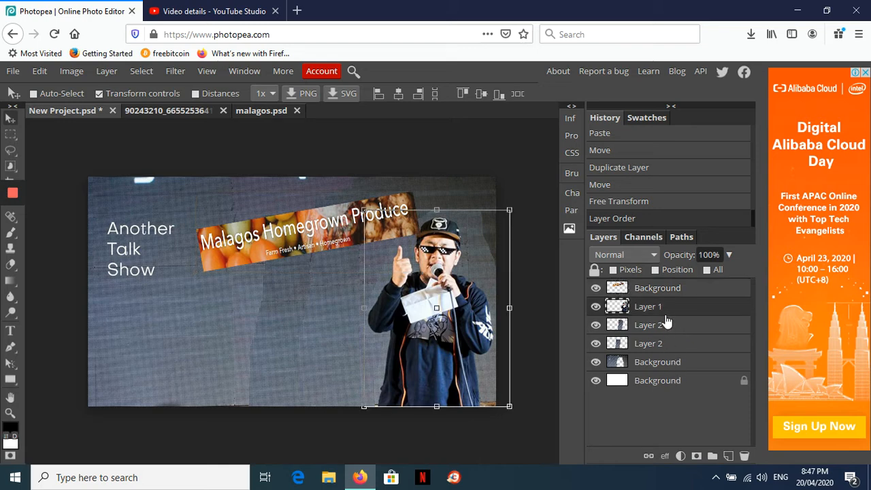
{"action": "left_click", "coordinate": [684, 297]}
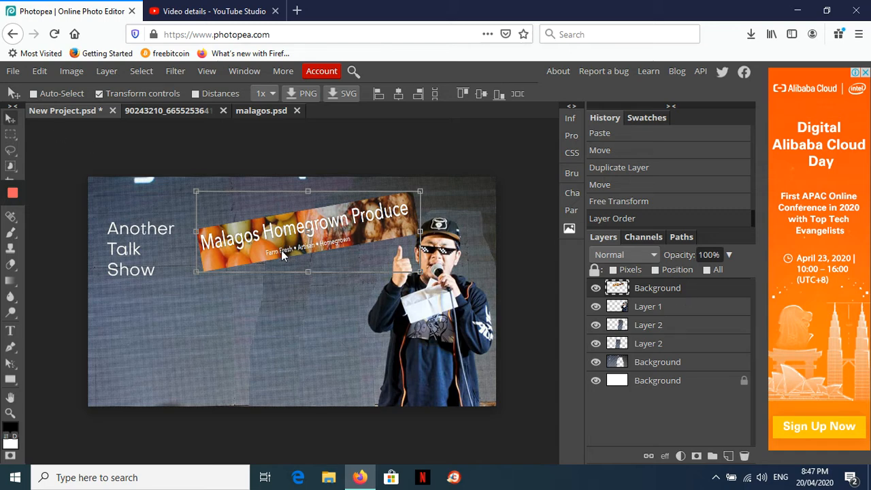
{"action": "left_click_drag", "start_coordinate": [281, 250], "coordinate": [259, 259]}
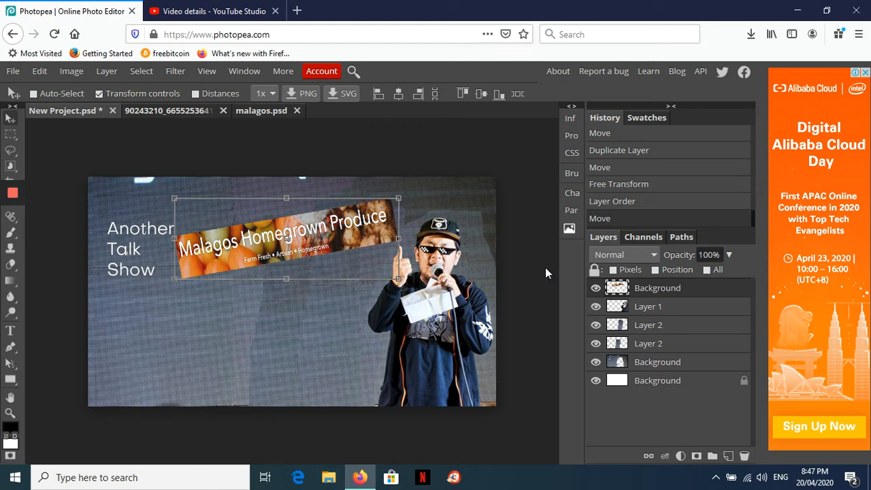
{"action": "left_click", "coordinate": [98, 93]}
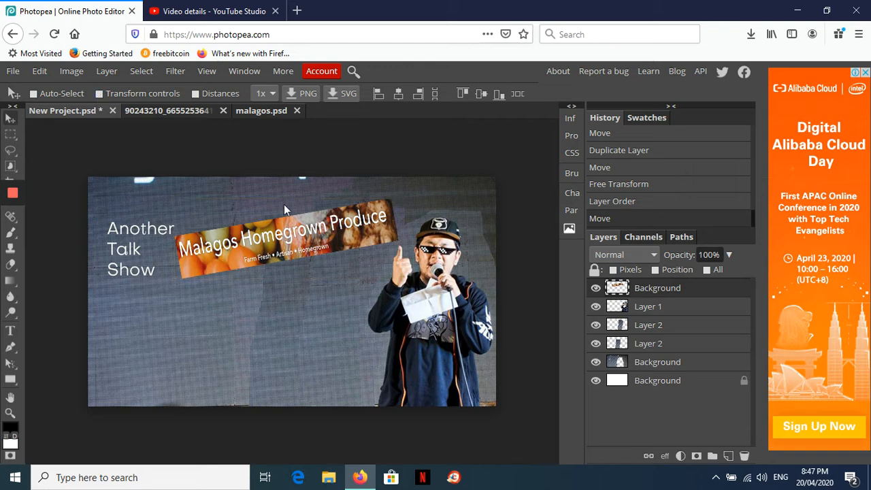
- Open the walgreen image from the Desktop folder
{"action": "left_click", "coordinate": [13, 71]}
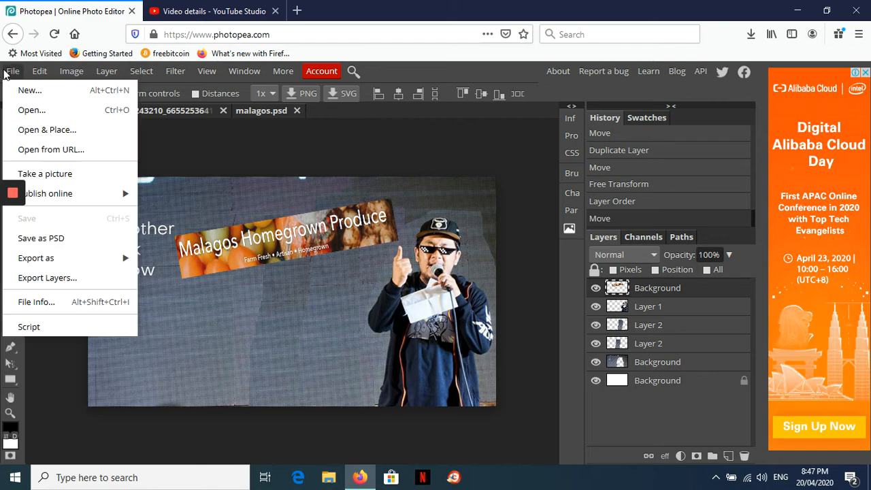
{"action": "left_click", "coordinate": [42, 108]}
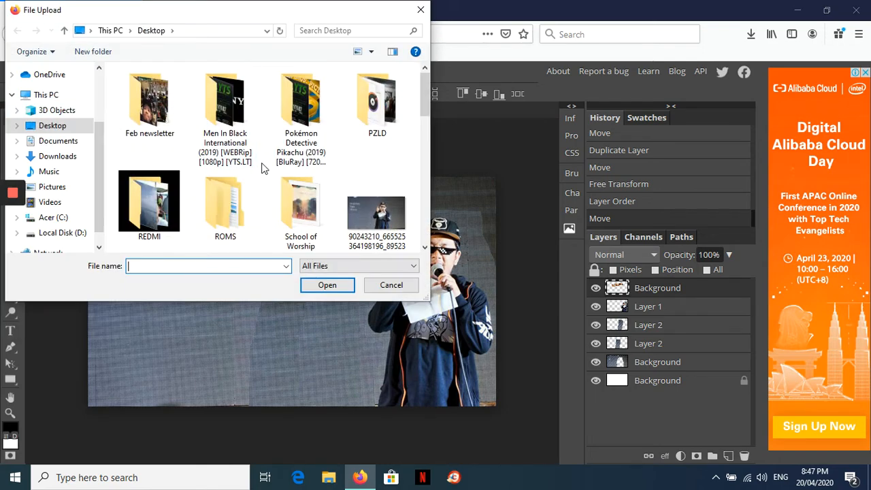
{"action": "scroll", "coordinate": [292, 102], "scroll_direction": "down", "scroll_amount": 10}
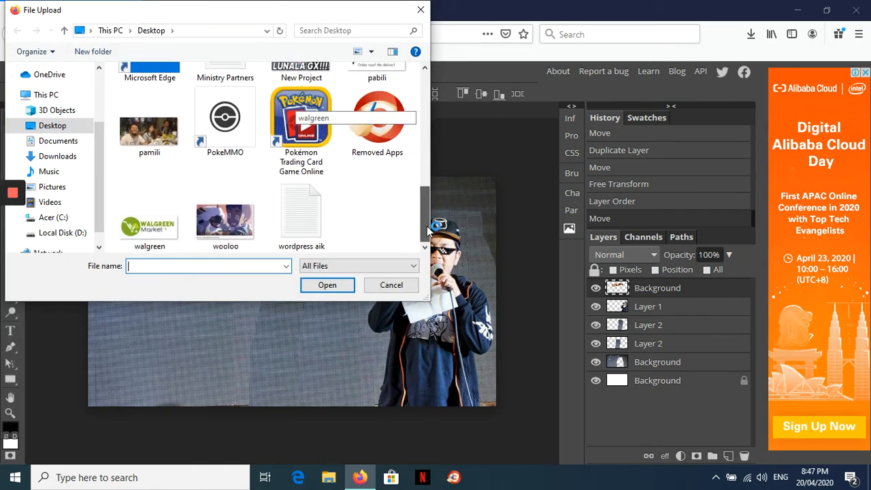
{"action": "left_click", "coordinate": [166, 231]}
{"action": "left_click", "coordinate": [312, 285]}
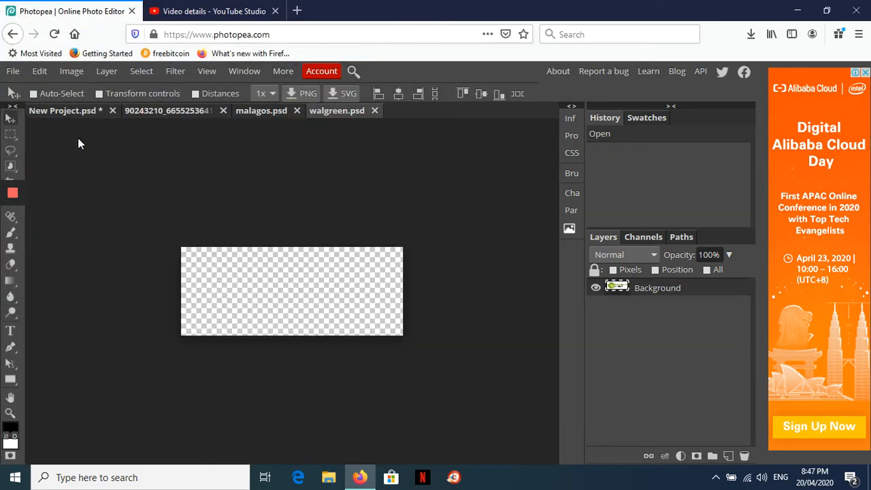
- Copy the Walgreen Market logo into New Project.psd below the Malagos banner, scale it to about 246%, and rotate it about 15.4°
{"action": "left_click_drag", "start_coordinate": [74, 117], "coordinate": [204, 329]}
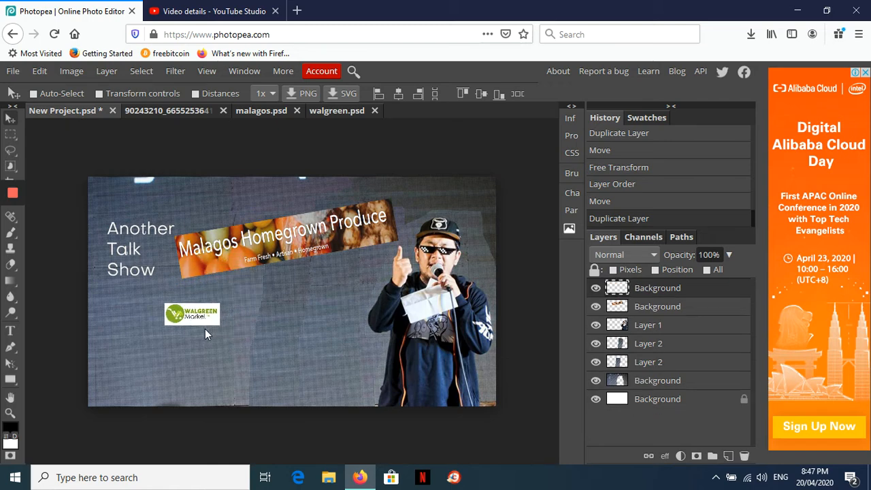
{"action": "left_click", "coordinate": [98, 94]}
{"action": "left_click_drag", "start_coordinate": [219, 323], "coordinate": [301, 360]}
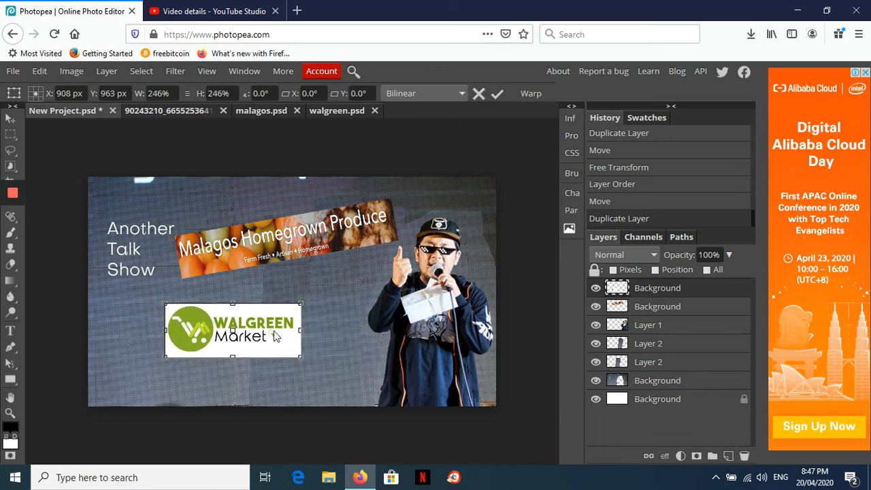
{"action": "left_click_drag", "start_coordinate": [273, 334], "coordinate": [260, 316]}
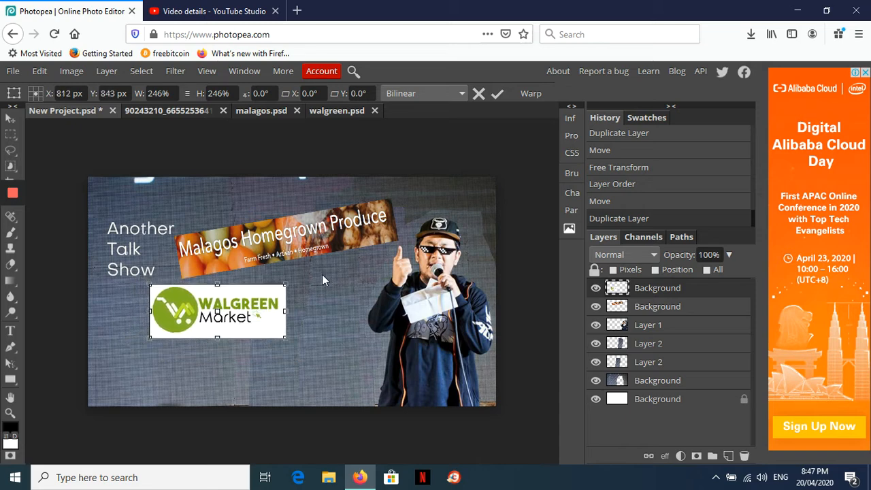
{"action": "left_click_drag", "start_coordinate": [293, 277], "coordinate": [312, 297]}
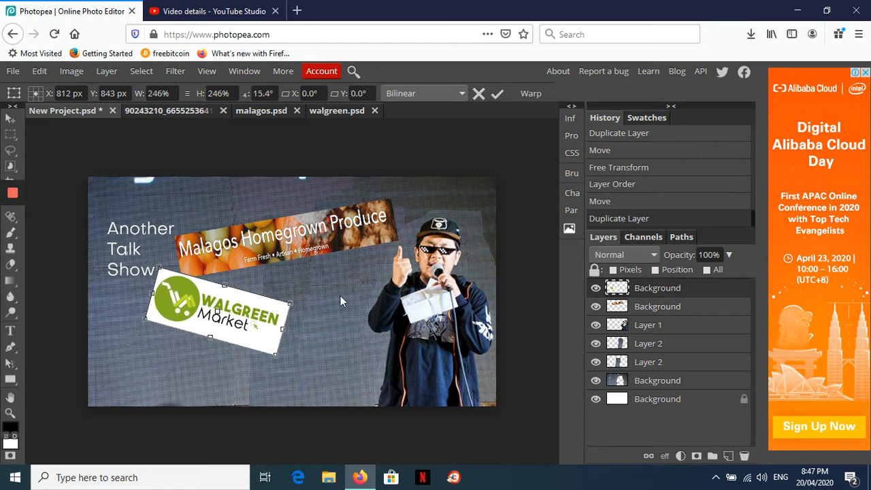
- Open the pabili image from the Desktop folder
{"action": "left_click", "coordinate": [13, 70]}
{"action": "left_click", "coordinate": [24, 109]}
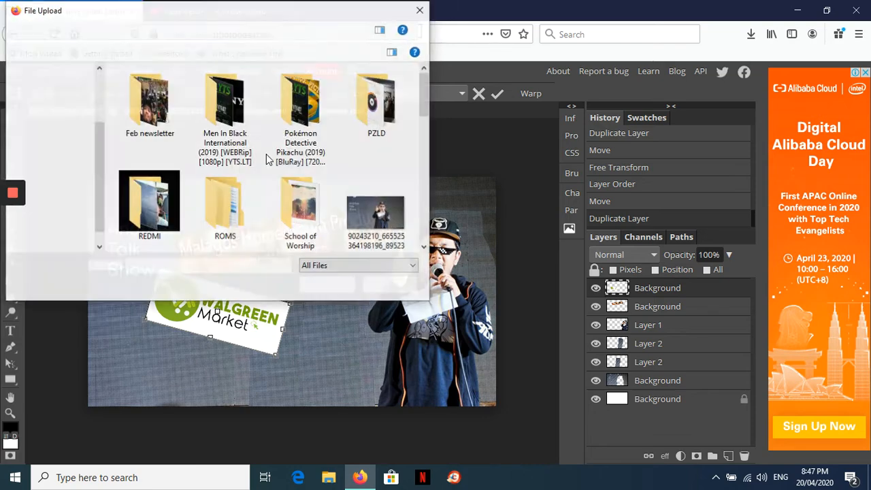
{"action": "left_click_drag", "start_coordinate": [421, 113], "coordinate": [426, 164]}
{"action": "left_click", "coordinate": [376, 190]}
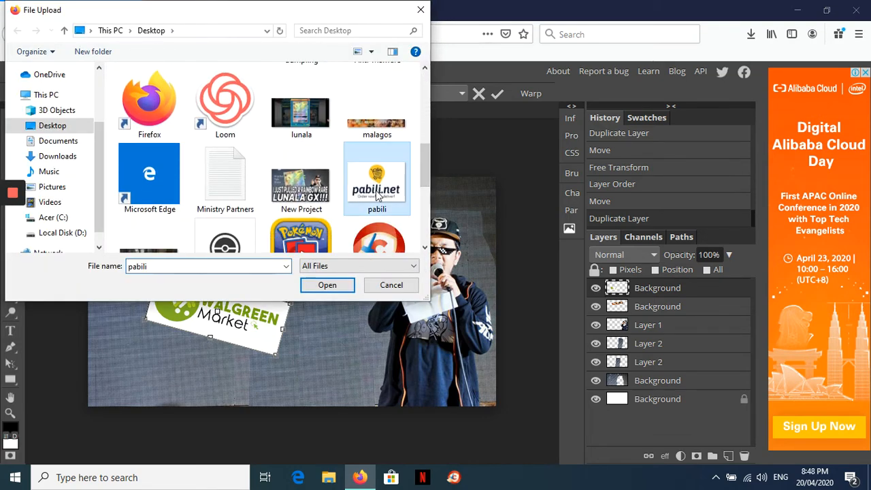
{"action": "left_click", "coordinate": [329, 285]}
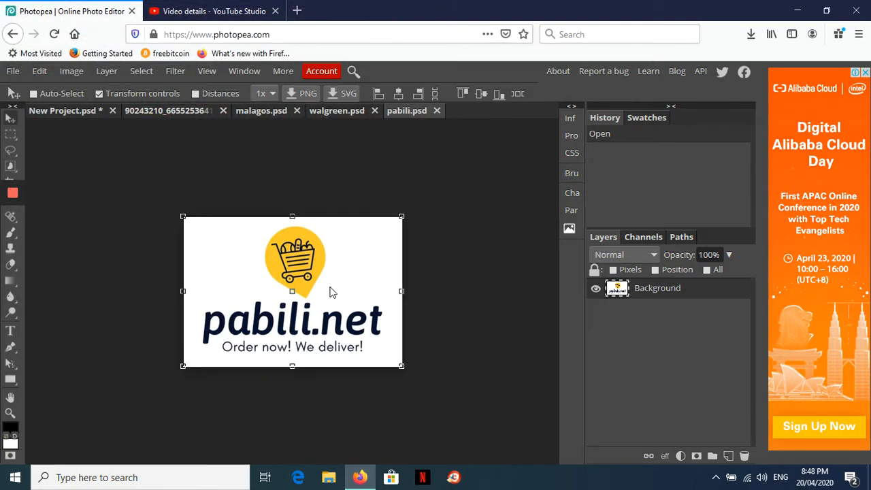
- Copy the pabili.net logo into New Project.psd between the Walgreen logo and the man, scaled to about 165% and rotated about -16.7°
{"action": "left_click_drag", "start_coordinate": [331, 291], "coordinate": [82, 113]}
{"action": "left_click_drag", "start_coordinate": [140, 157], "coordinate": [329, 315]}
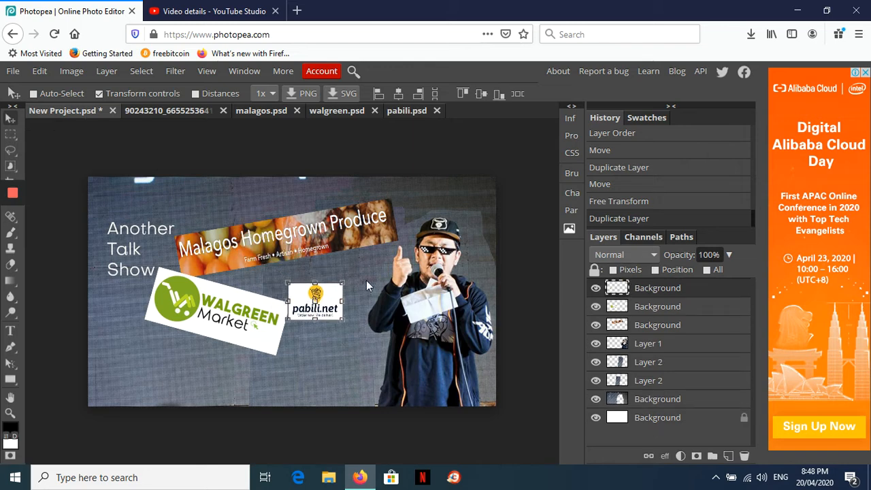
{"action": "left_click_drag", "start_coordinate": [340, 271], "coordinate": [363, 249]}
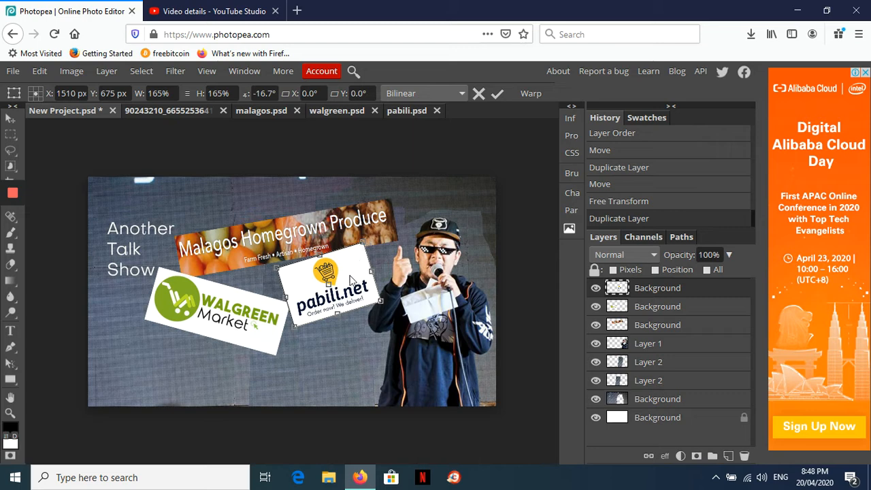
{"action": "mouse_move", "coordinate": [345, 286]}
{"action": "left_mouse_down"}
{"action": "mouse_move", "coordinate": [355, 299]}
{"action": "mouse_move", "coordinate": [341, 293]}
{"action": "left_mouse_up"}
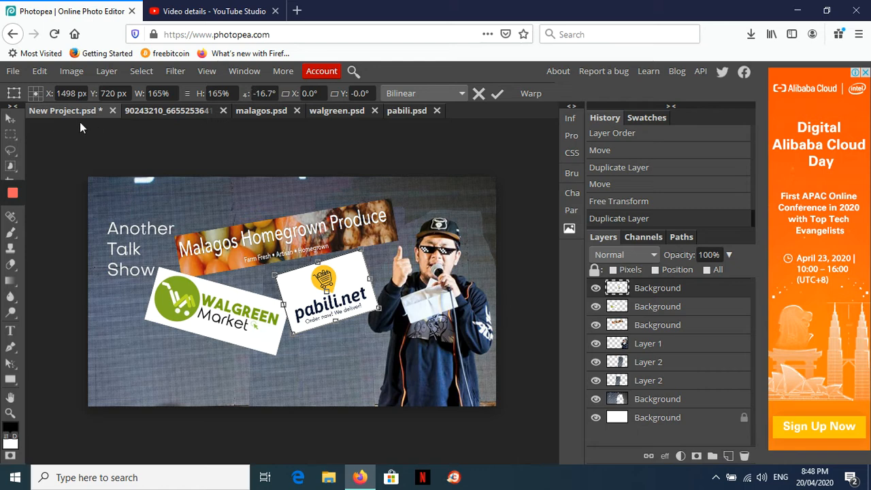
- Apply the pabili.net logo's transform and turn off the transform controls
{"action": "left_click", "coordinate": [9, 119]}
{"action": "left_click", "coordinate": [112, 98]}
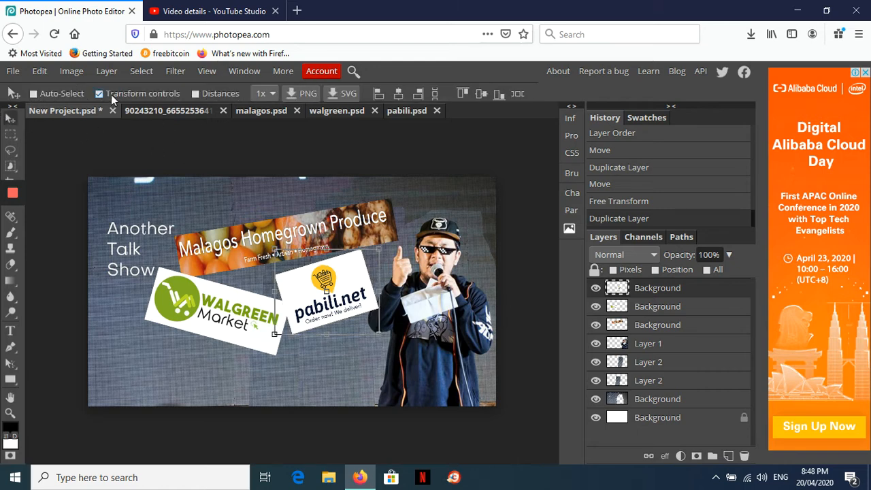
{"action": "left_click", "coordinate": [100, 93]}
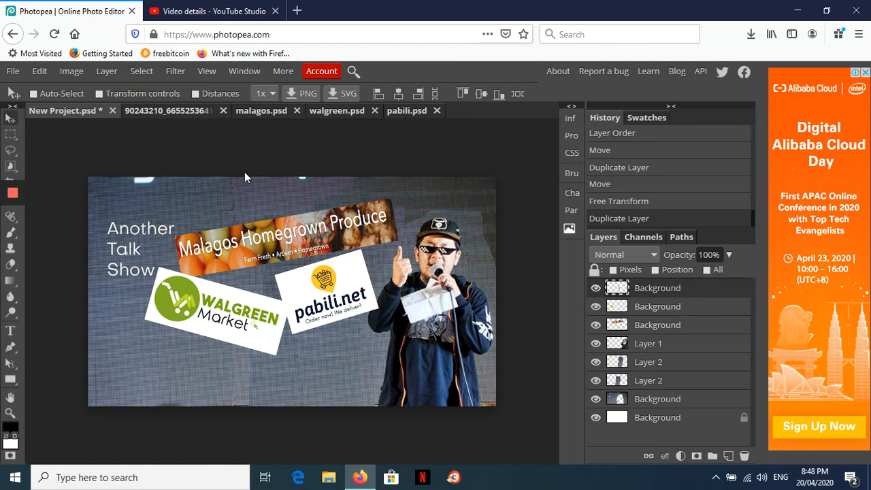
- Select the Malagos, Walgreen and pabili.net logo layers and move them up together so the banner nears the image's upper edge
{"action": "left_click", "coordinate": [701, 308]}
{"action": "left_click", "coordinate": [712, 291]}
{"action": "left_click", "coordinate": [705, 326]}
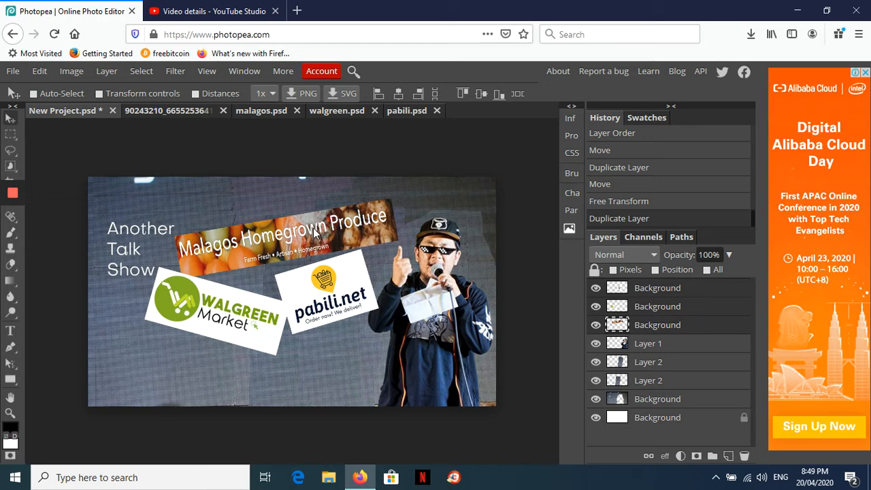
{"action": "left_click_drag", "start_coordinate": [314, 232], "coordinate": [319, 208]}
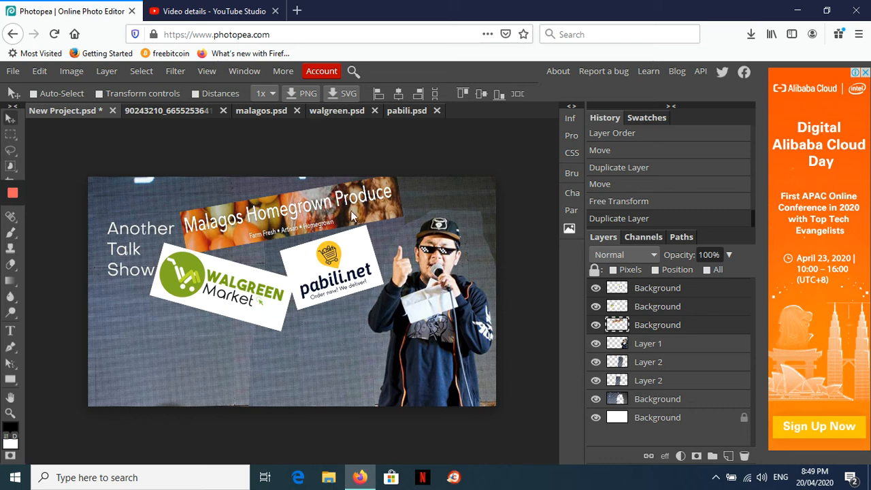
- Try shifting the logo artwork slightly down, and undo that move
{"action": "left_click", "coordinate": [666, 346]}
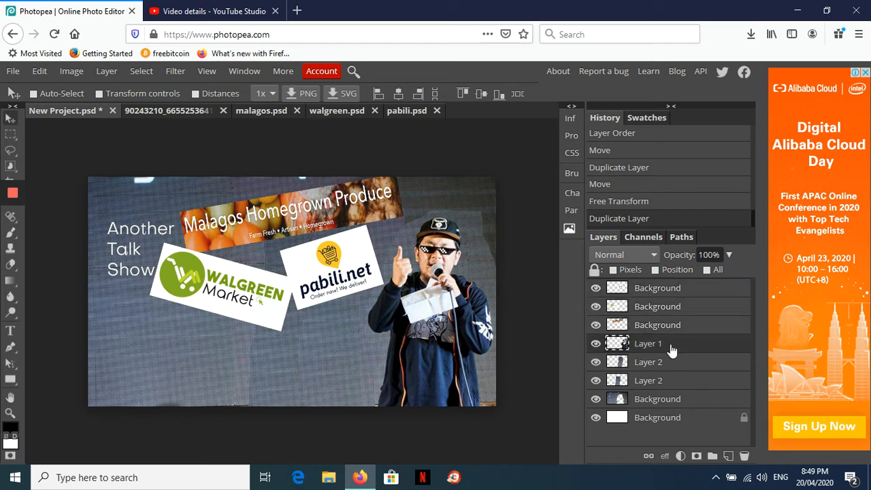
{"action": "left_click", "coordinate": [692, 294]}
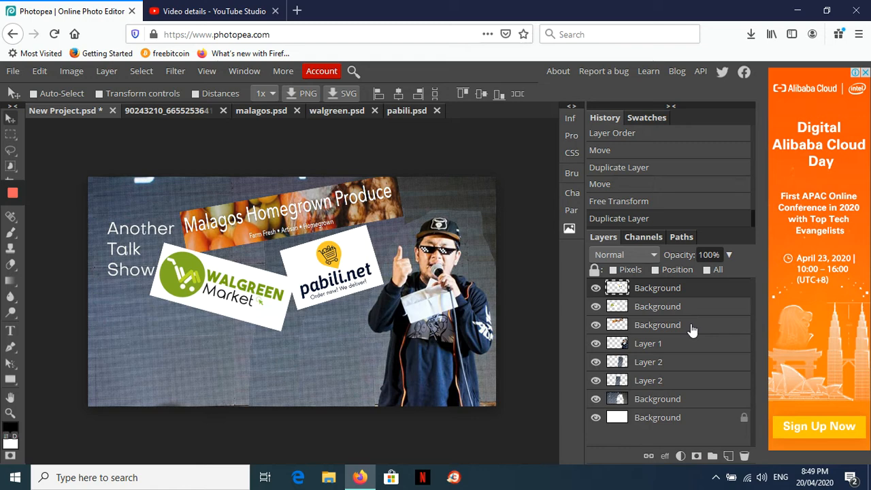
{"action": "left_click", "coordinate": [714, 329]}
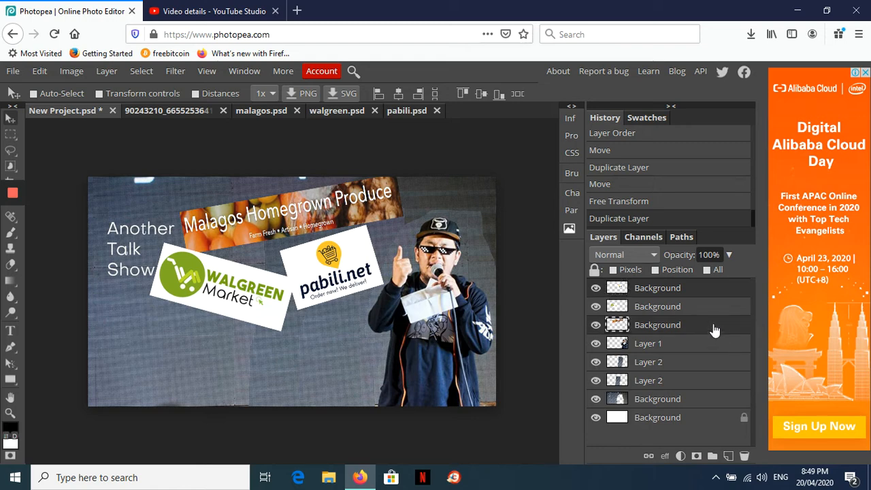
{"action": "mouse_move", "coordinate": [309, 202]}
{"action": "left_mouse_down"}
{"action": "mouse_move", "coordinate": [311, 228]}
{"action": "mouse_move", "coordinate": [317, 211]}
{"action": "left_mouse_up"}
{"action": "key", "text": "ctrl+z"}
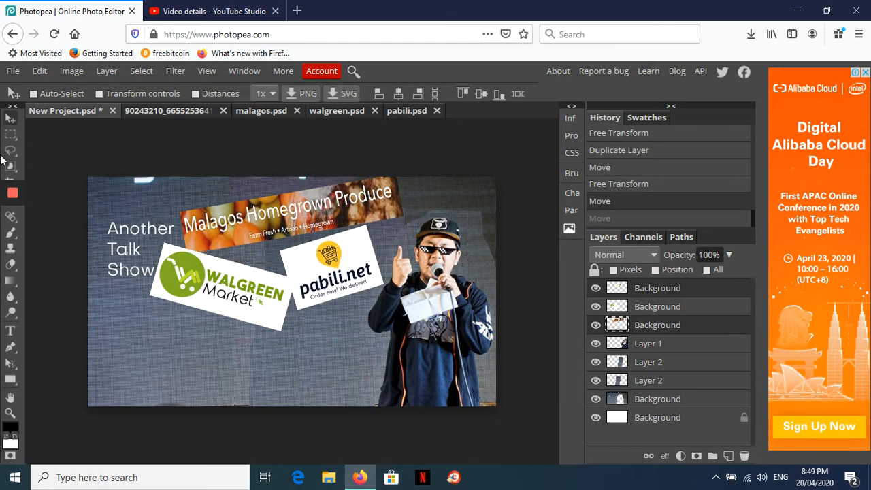
- Select the topmost layer and the Type tool, check the video's title in YouTube Studio, and return to Photopea
{"action": "left_click", "coordinate": [707, 292]}
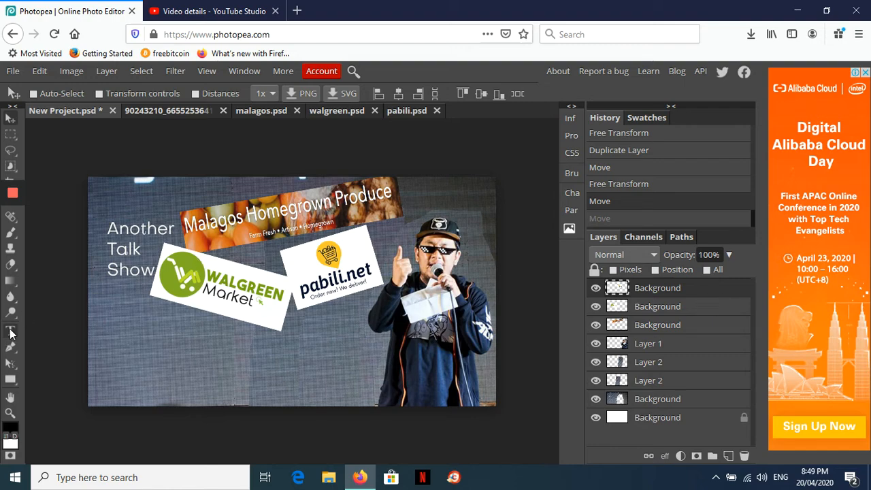
{"action": "left_click", "coordinate": [10, 331]}
{"action": "left_click", "coordinate": [197, 7]}
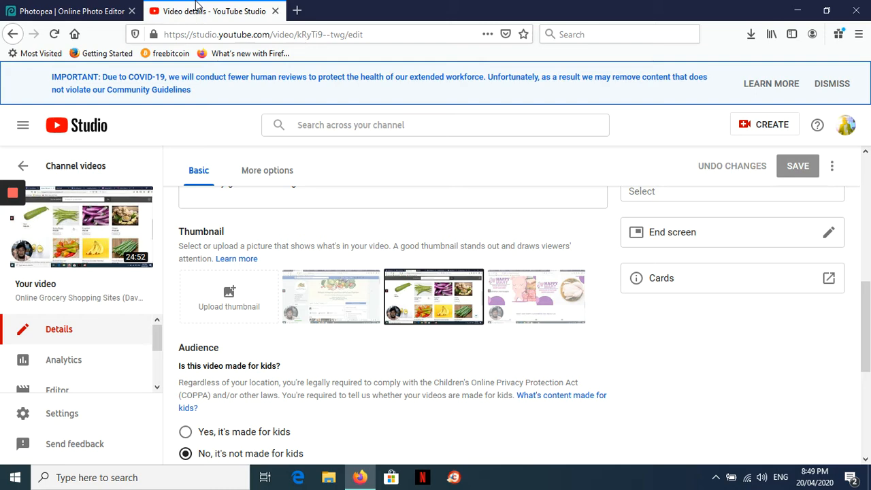
{"action": "scroll", "coordinate": [320, 341], "scroll_direction": "up", "scroll_amount": 10}
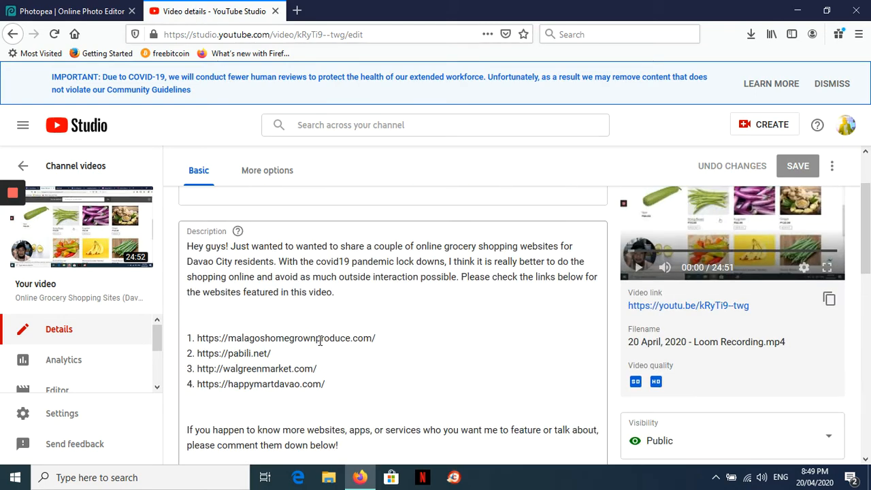
{"action": "left_click", "coordinate": [238, 268]}
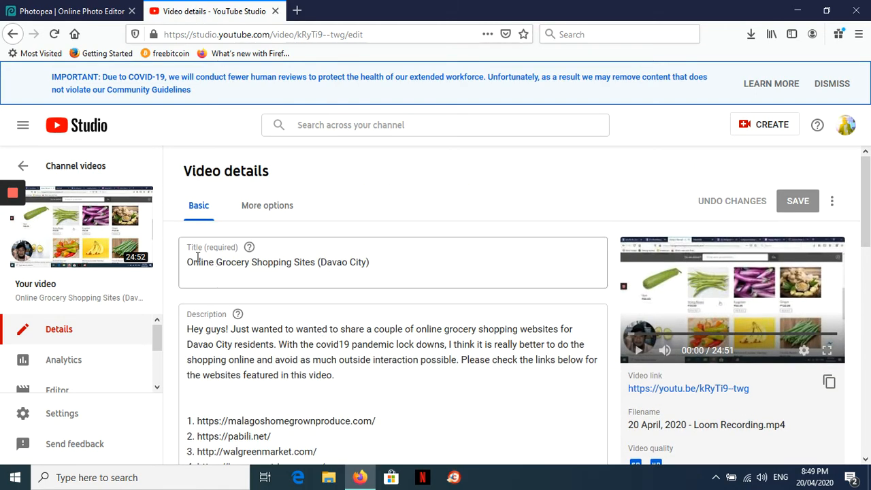
{"action": "left_click", "coordinate": [74, 7]}
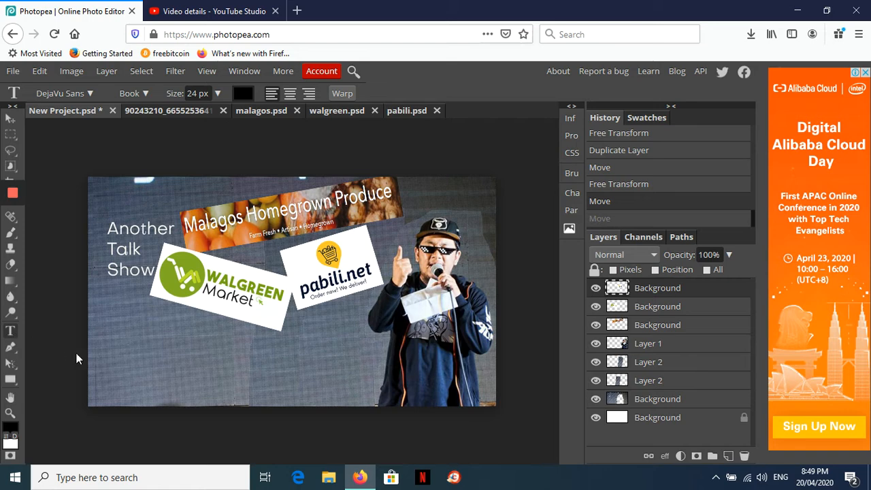
- Set the text font to Days
{"action": "left_click", "coordinate": [90, 94]}
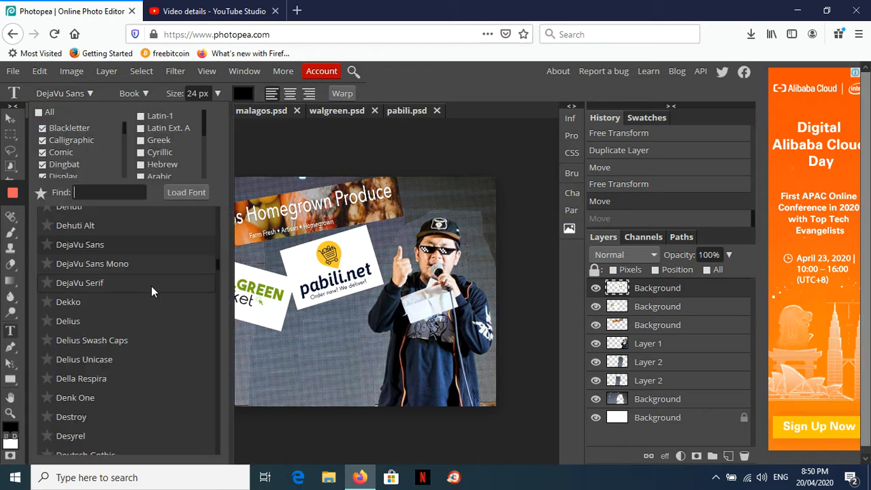
{"action": "scroll", "coordinate": [151, 286], "scroll_direction": "down", "scroll_amount": 1}
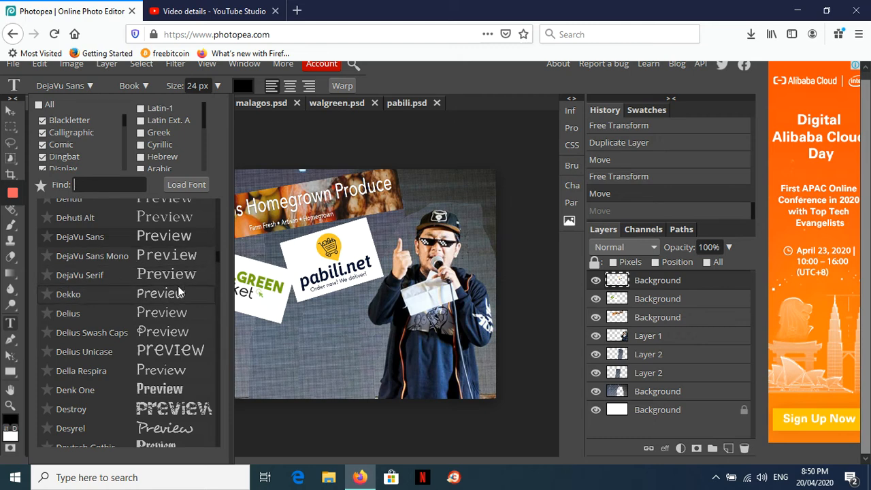
{"action": "scroll", "coordinate": [215, 289], "scroll_direction": "up", "scroll_amount": 1}
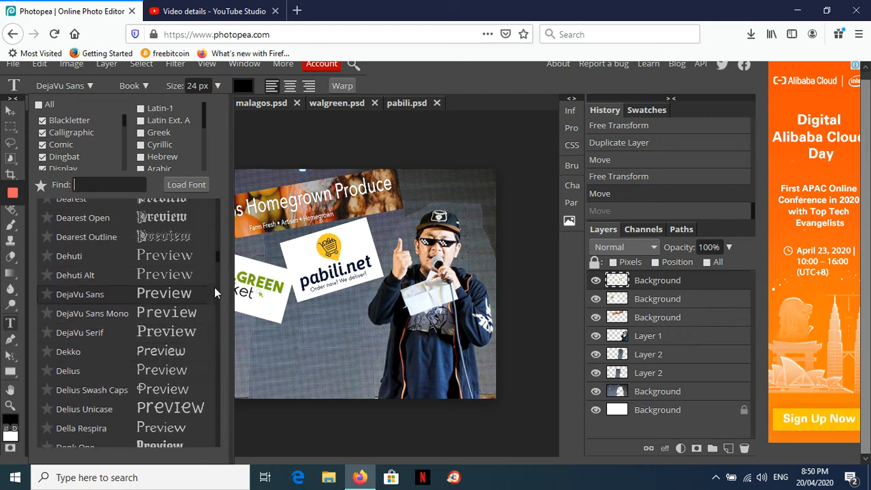
{"action": "scroll", "coordinate": [214, 292], "scroll_direction": "up", "scroll_amount": 2}
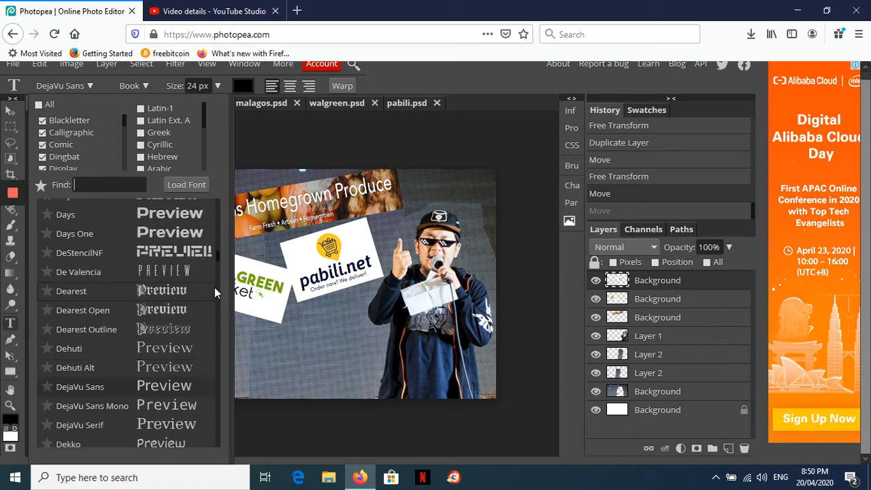
{"action": "scroll", "coordinate": [215, 287], "scroll_direction": "up", "scroll_amount": 2}
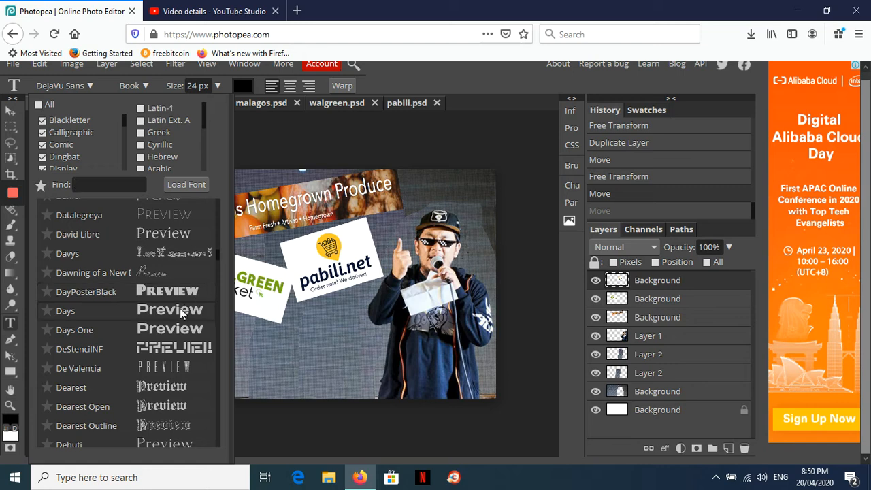
{"action": "left_click", "coordinate": [115, 315]}
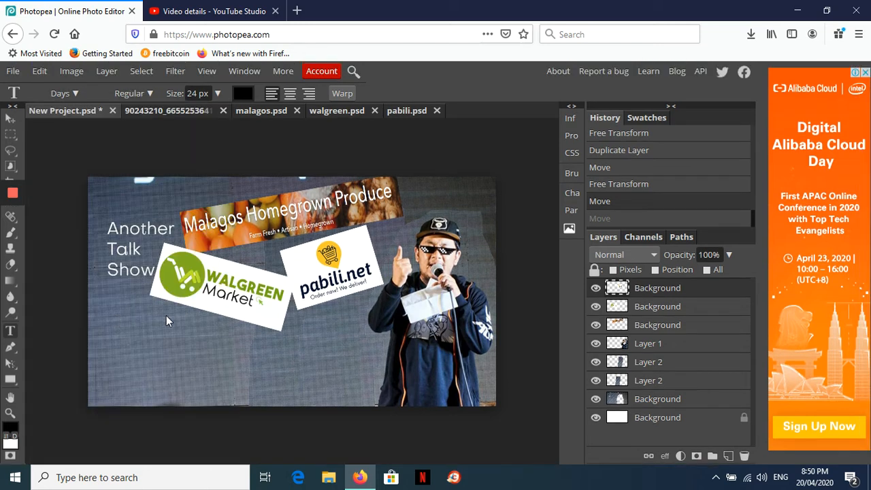
- Set the text colour to white (ffffff) and the text size to 45 px
{"action": "left_click", "coordinate": [241, 93]}
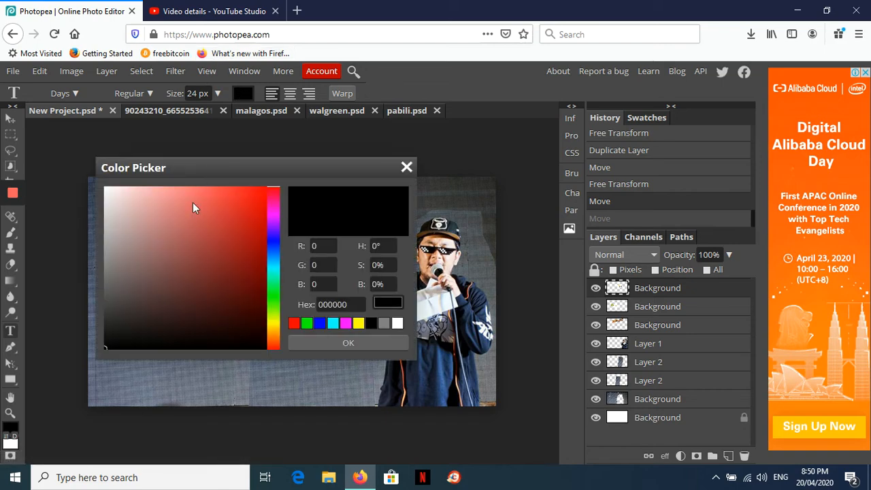
{"action": "left_click", "coordinate": [104, 191]}
{"action": "left_click_drag", "start_coordinate": [103, 192], "coordinate": [74, 168]}
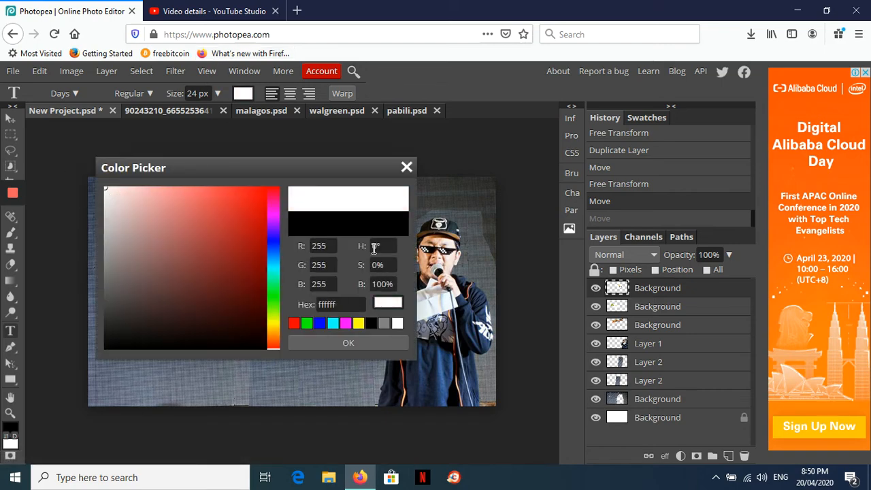
{"action": "left_click", "coordinate": [366, 337]}
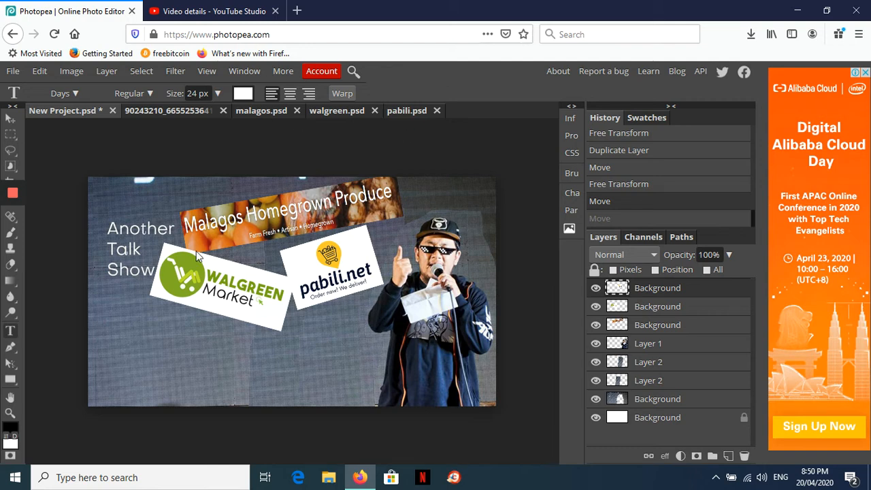
{"action": "left_click", "coordinate": [217, 93]}
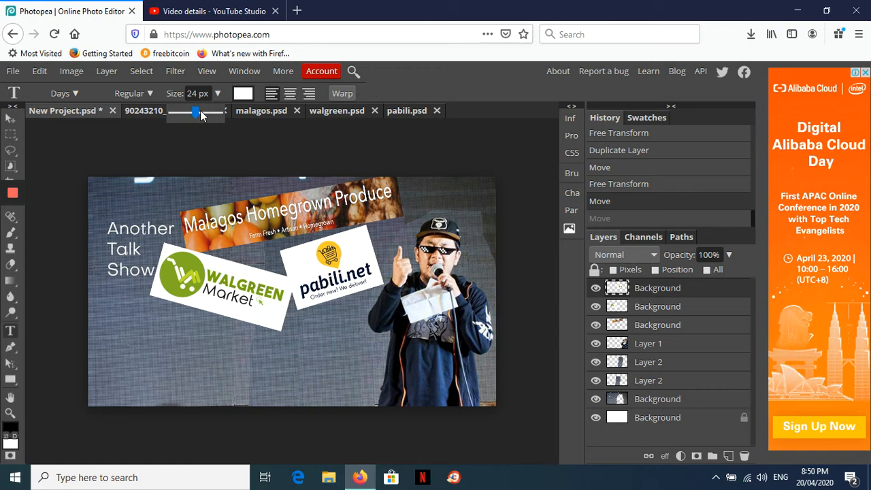
{"action": "left_click", "coordinate": [200, 115]}
{"action": "left_click", "coordinate": [124, 345]}
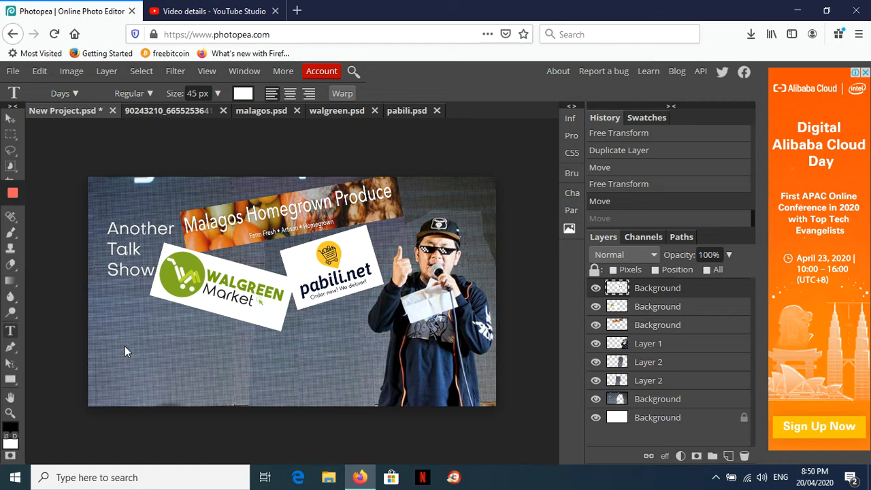
- Add the text "ONLINE GROCERY" in the image's lower area and move it just below the Walgreen logo
{"action": "key", "text": "Caps_Lock"}
{"action": "left_click", "coordinate": [133, 368]}
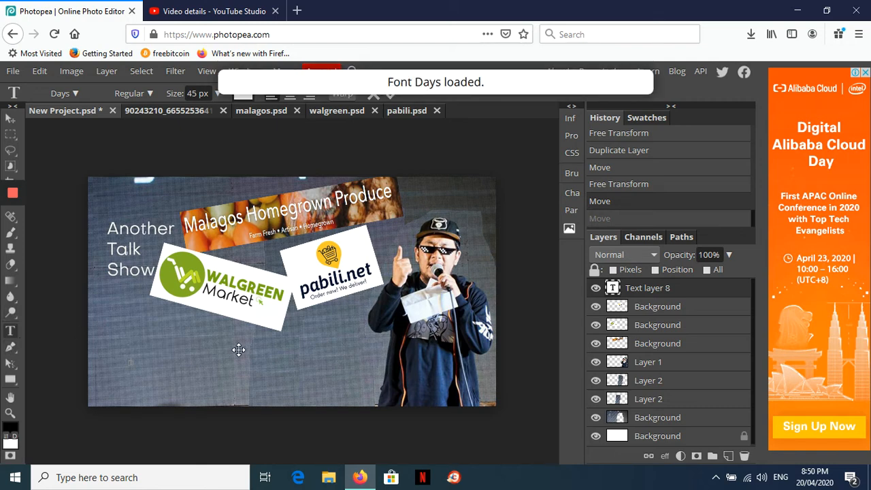
{"action": "type", "text": "ON"}
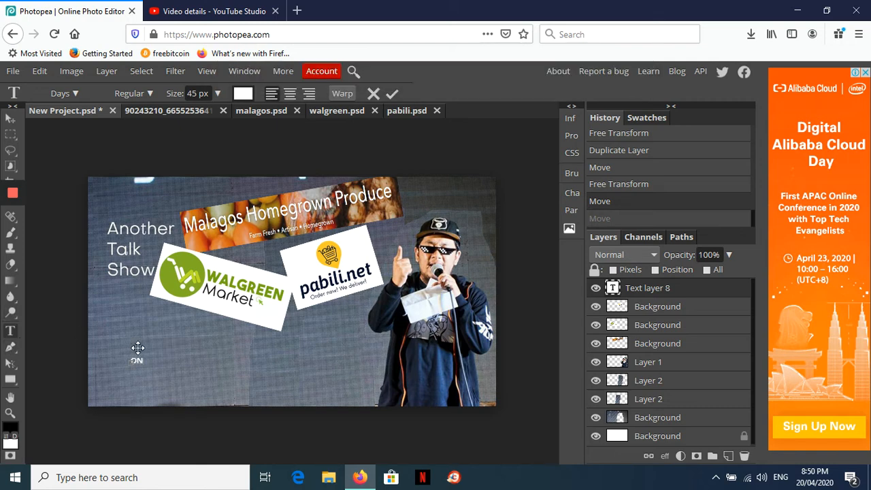
{"action": "type", "text": "LINE GROCERY"}
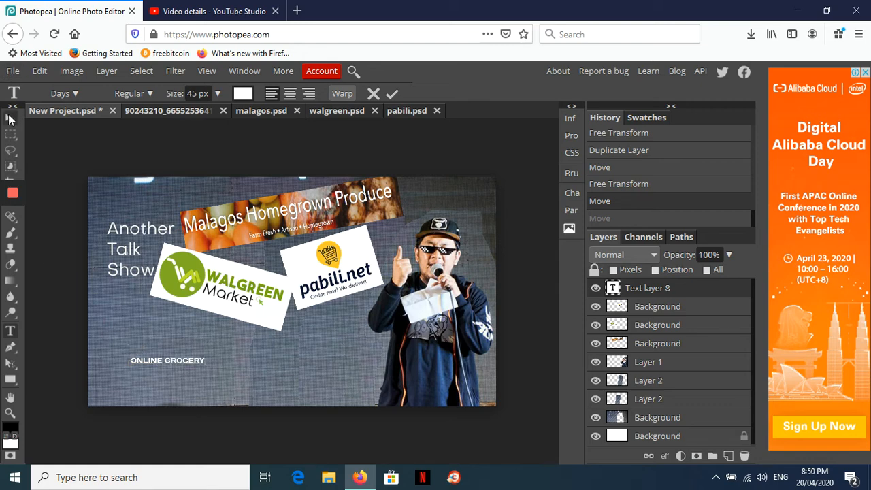
{"action": "left_click", "coordinate": [9, 119]}
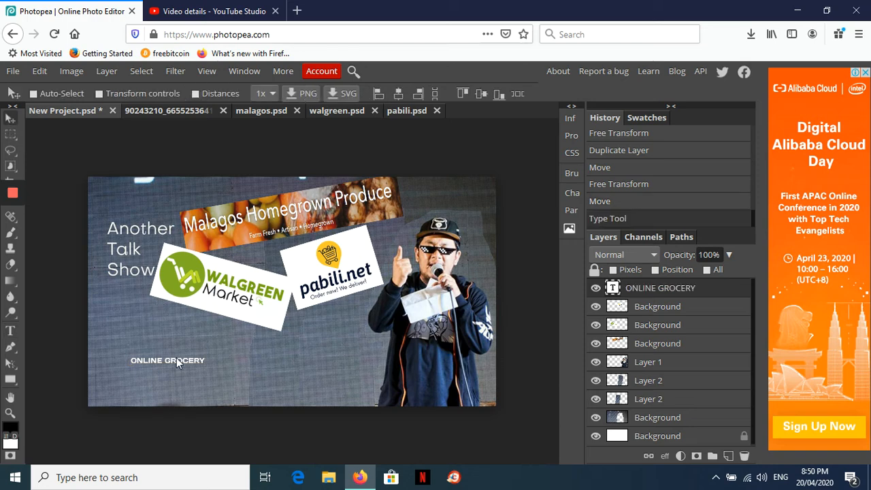
{"action": "left_click_drag", "start_coordinate": [176, 357], "coordinate": [151, 335]}
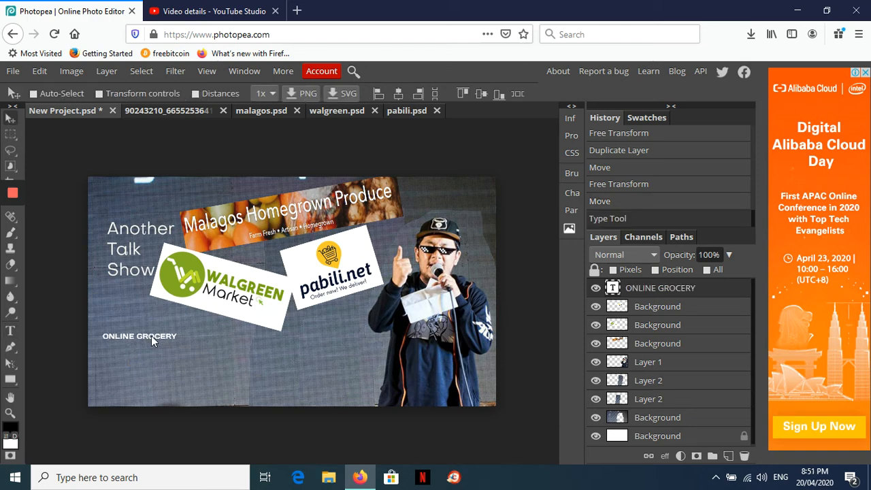
- Stretch the ONLINE GROCERY text across the image to about 545% width and 788% height, and turn off the transform controls
{"action": "left_click", "coordinate": [99, 93]}
{"action": "left_click_drag", "start_coordinate": [177, 345], "coordinate": [198, 346]}
{"action": "left_click_drag", "start_coordinate": [361, 360], "coordinate": [490, 373]}
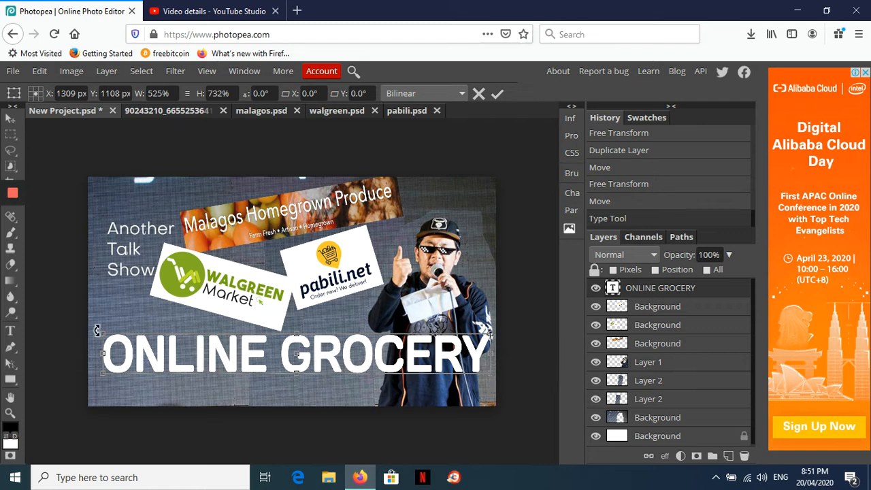
{"action": "left_click_drag", "start_coordinate": [102, 334], "coordinate": [87, 330]}
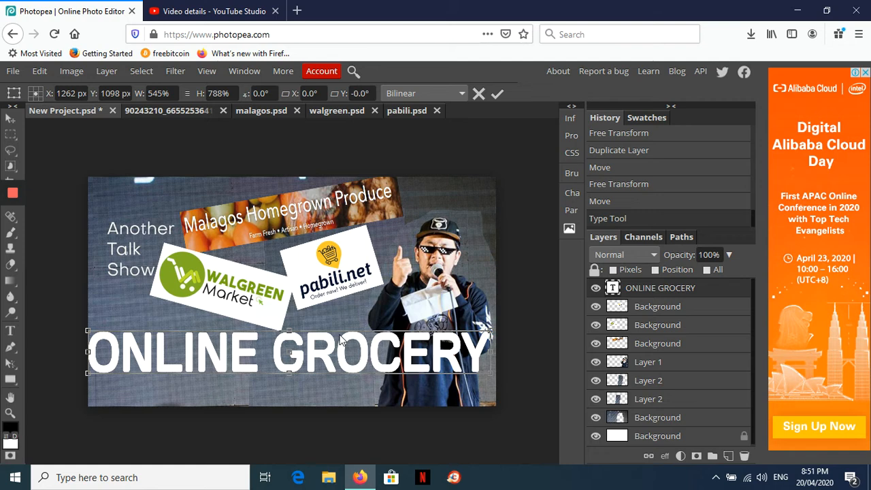
{"action": "left_click", "coordinate": [11, 119]}
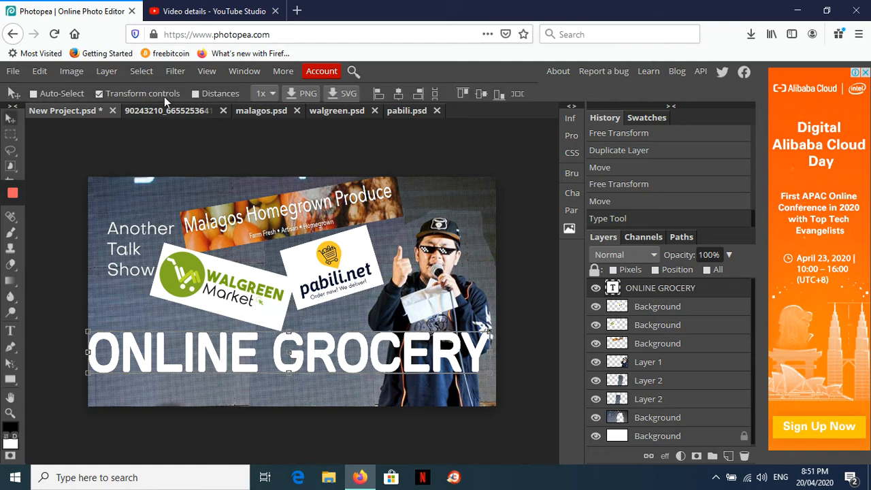
{"action": "left_click", "coordinate": [100, 93]}
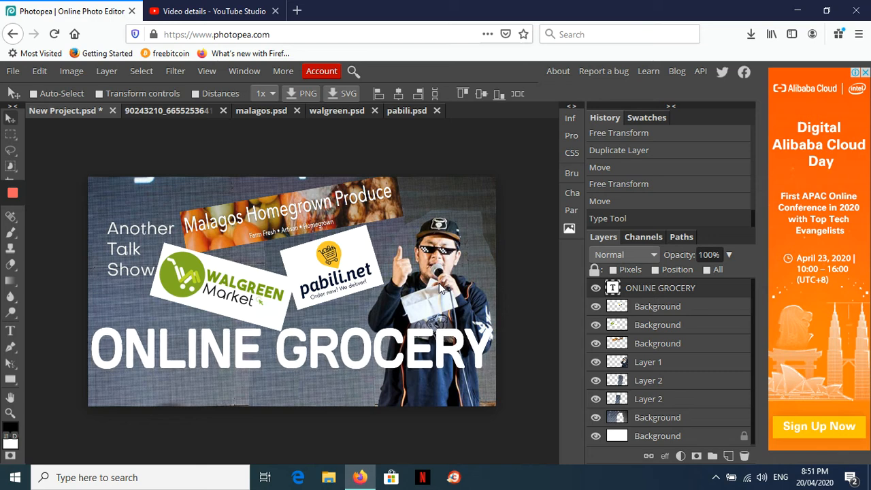
- Nudge the ONLINE GROCERY text up until it overlaps the lower edge of the Walgreen logo
{"action": "key", "text": "Up"}
{"action": "key", "text": "Up"}
{"action": "key", "text": "Up"}
{"action": "key", "text": "Up"}
{"action": "key", "text": "Up"}
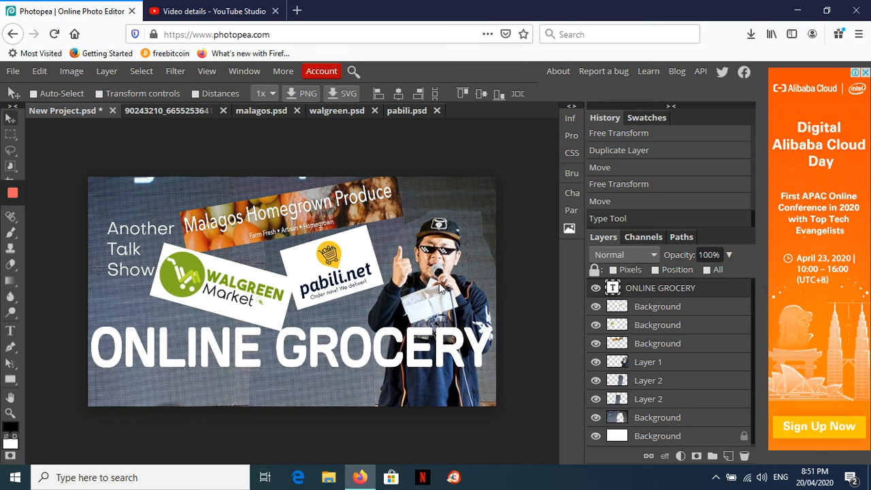
{"action": "key", "text": "Up"}
{"action": "key", "text": "Up"}
{"action": "key", "text": "Up"}
{"action": "key", "text": "Up"}
{"action": "key", "text": "Up"}
{"action": "key", "text": "Up"}
{"action": "key", "text": "Up"}
{"action": "key", "text": "Up"}
{"action": "key", "text": "Up"}
{"action": "key", "text": "Up"}
{"action": "key", "text": "Up"}
{"action": "key", "text": "Up"}
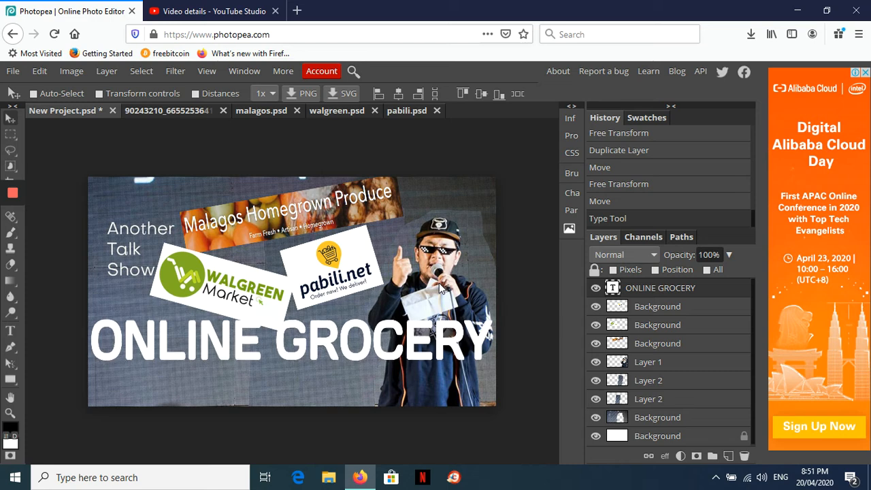
- Nudge the ONLINE GROCERY text slightly further up over the lower corner of the Walgreen logo
{"action": "key", "text": "Up"}
{"action": "key", "text": "Up"}
{"action": "key", "text": "Up"}
{"action": "key", "text": "Up"}
{"action": "key", "text": "Up"}
{"action": "key", "text": "Up"}
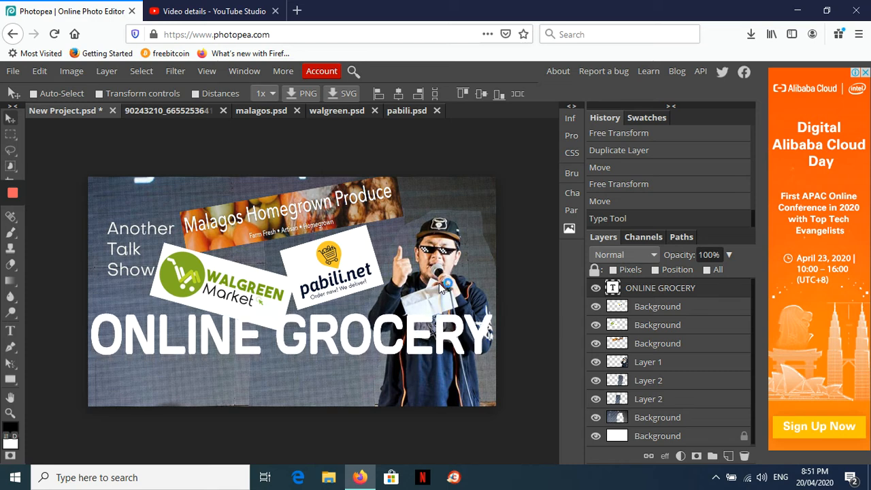
{"action": "key", "text": "Up"}
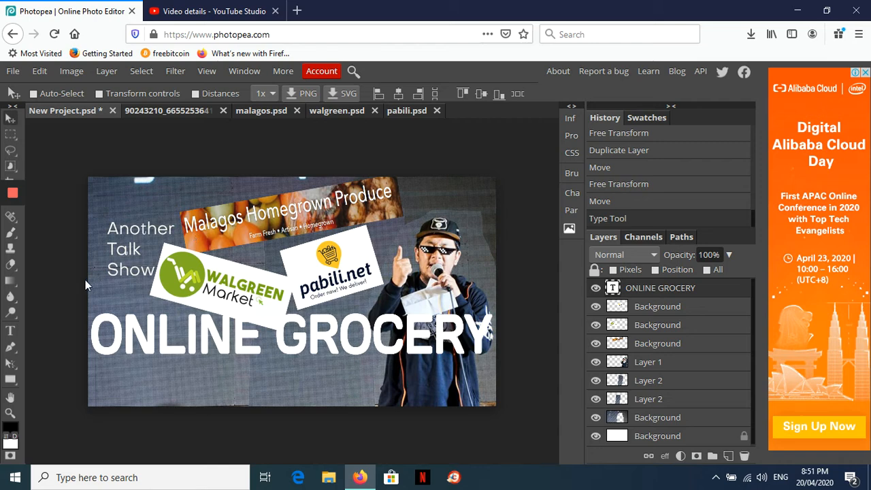
- Add the text "SHOPPING" and place it roughly centred just below the ONLINE GROCERY text
{"action": "left_click", "coordinate": [11, 331]}
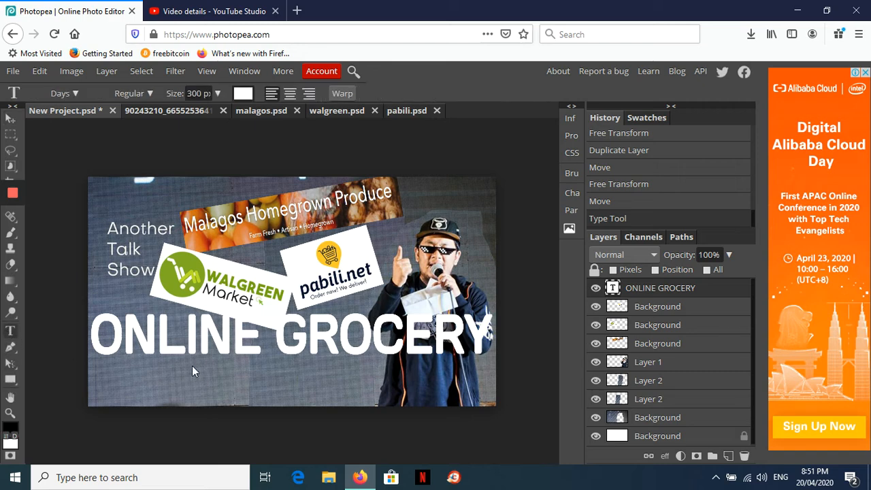
{"action": "left_click", "coordinate": [208, 382]}
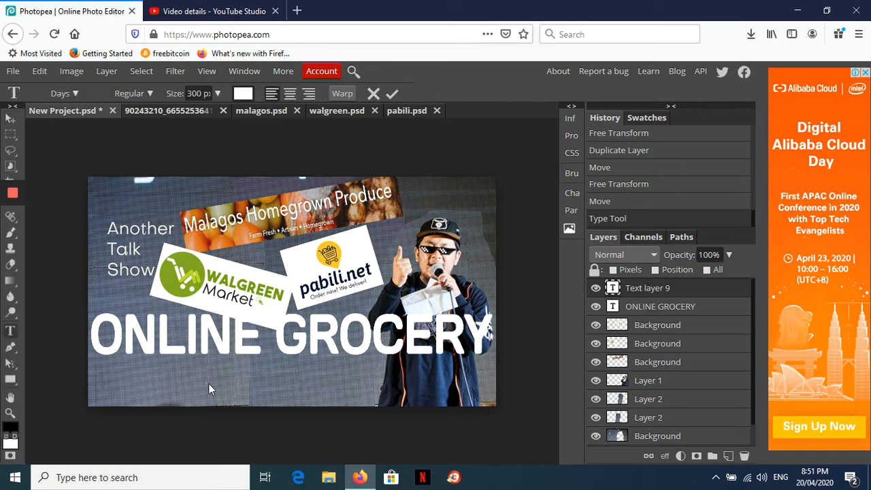
{"action": "type", "text": "SHOPPING"}
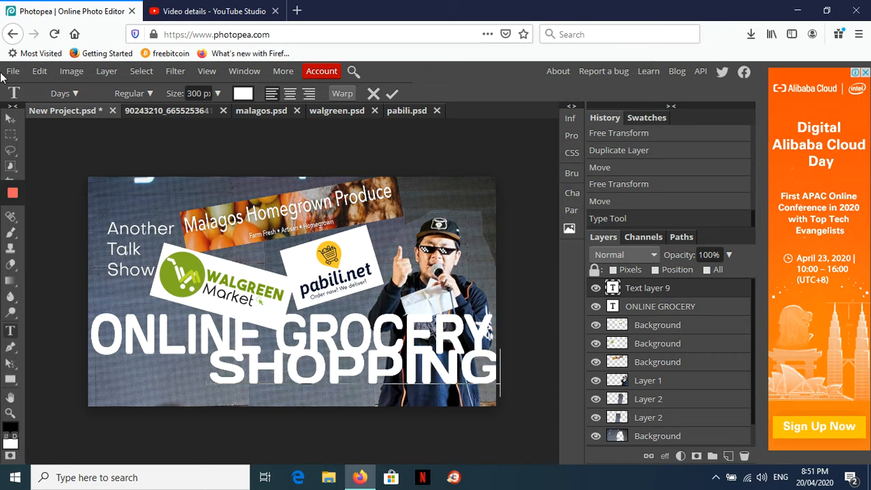
{"action": "left_click", "coordinate": [365, 381]}
{"action": "left_click_drag", "start_coordinate": [372, 376], "coordinate": [314, 384]}
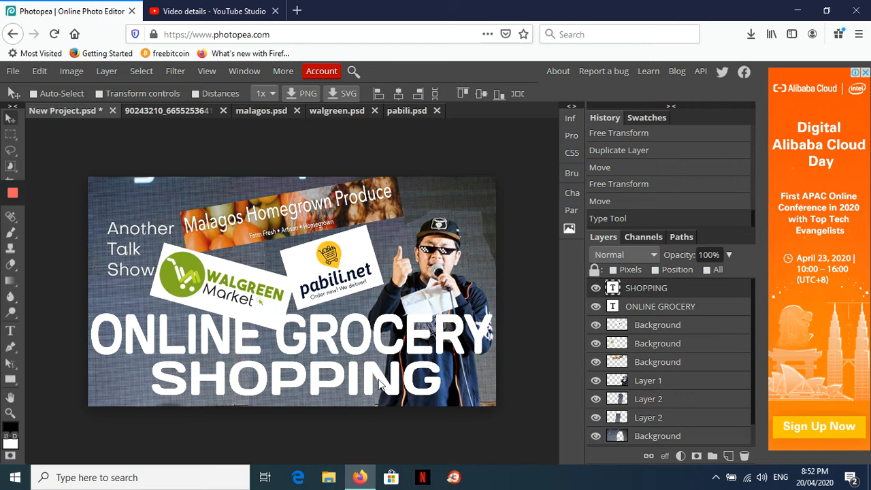
{"action": "left_click_drag", "start_coordinate": [363, 379], "coordinate": [360, 383]}
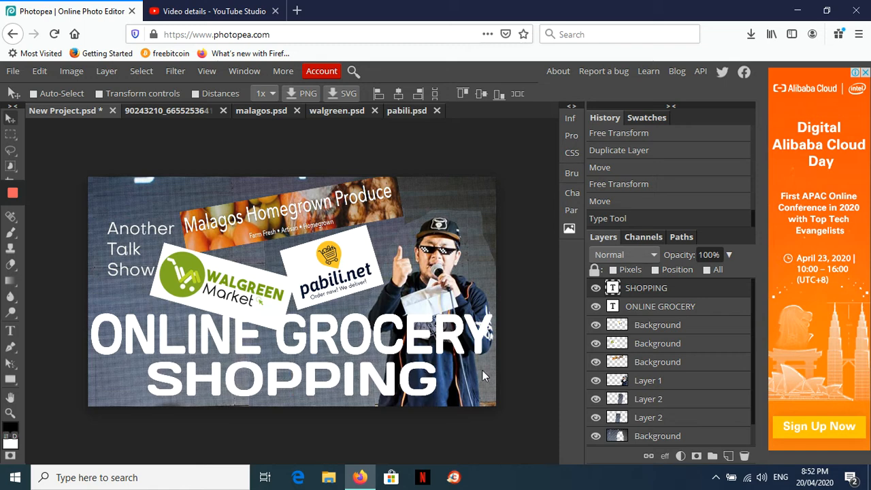
- Add a Stroke effect to the Malagos Homegrown Produce logo layer and set its colour to black (000000)
{"action": "left_click", "coordinate": [697, 361]}
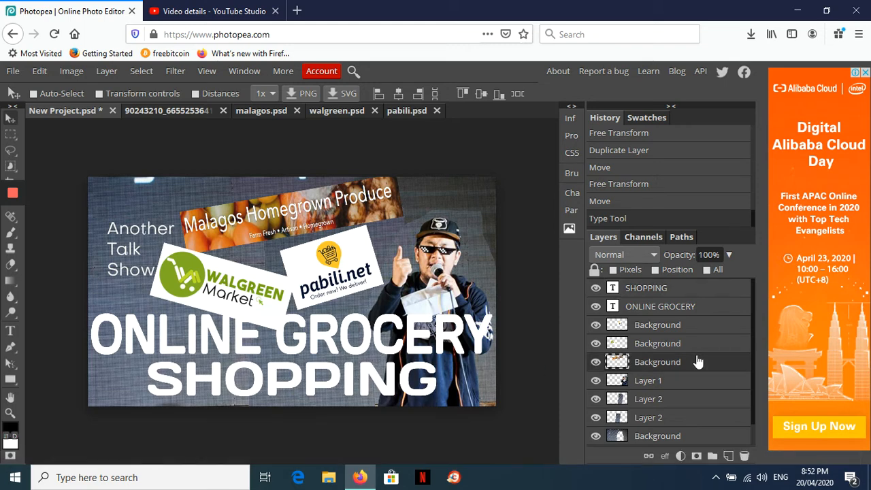
{"action": "left_click", "coordinate": [693, 291], "text": "shift"}
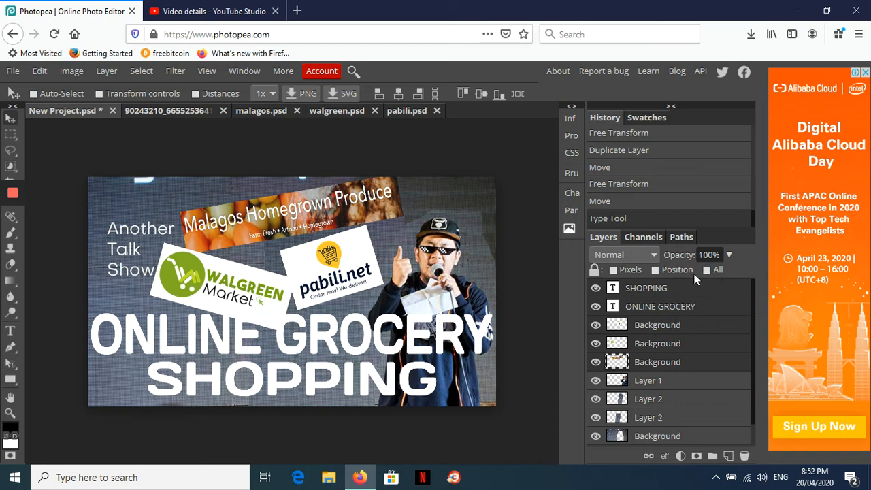
{"action": "right_click", "coordinate": [700, 290]}
{"action": "left_click", "coordinate": [664, 456]}
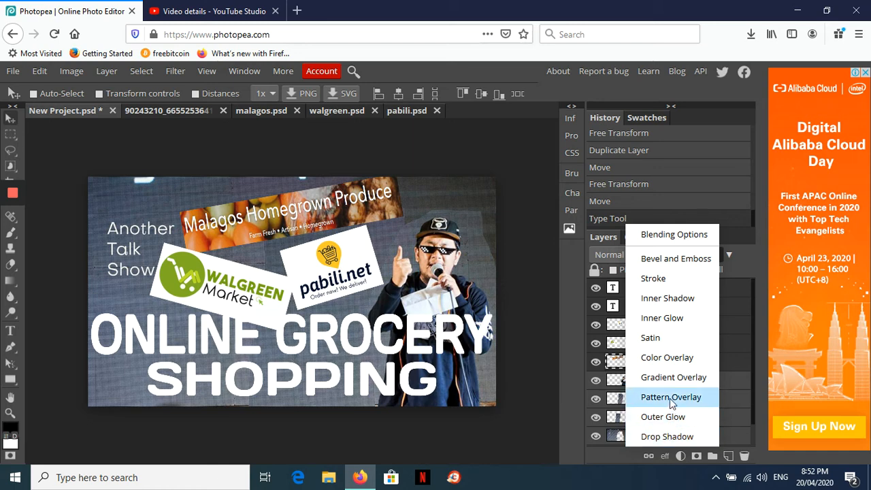
{"action": "left_click", "coordinate": [666, 276]}
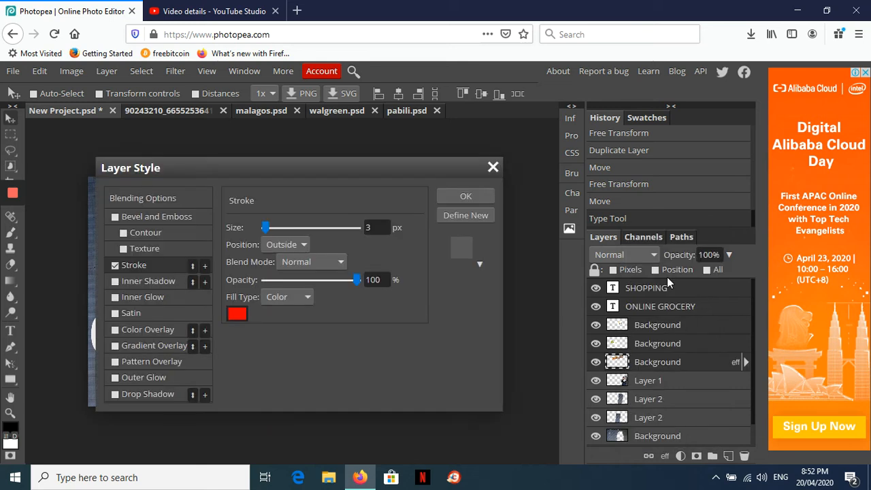
{"action": "left_click", "coordinate": [238, 314]}
{"action": "mouse_move", "coordinate": [111, 338]}
{"action": "left_mouse_down"}
{"action": "mouse_move", "coordinate": [86, 358]}
{"action": "mouse_move", "coordinate": [89, 350]}
{"action": "left_mouse_up"}
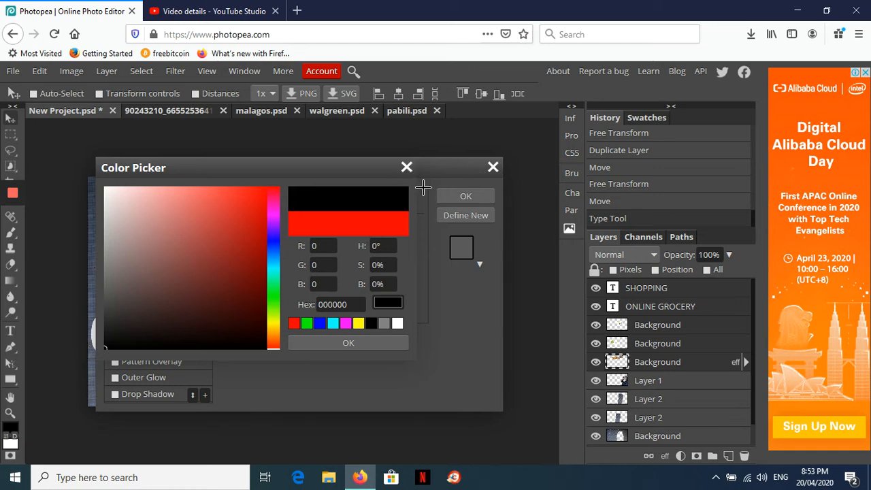
{"action": "left_click", "coordinate": [353, 341]}
- Set the Malagos logo's stroke size to 20 px and apply the layer style
{"action": "left_click_drag", "start_coordinate": [312, 170], "coordinate": [509, 197]}
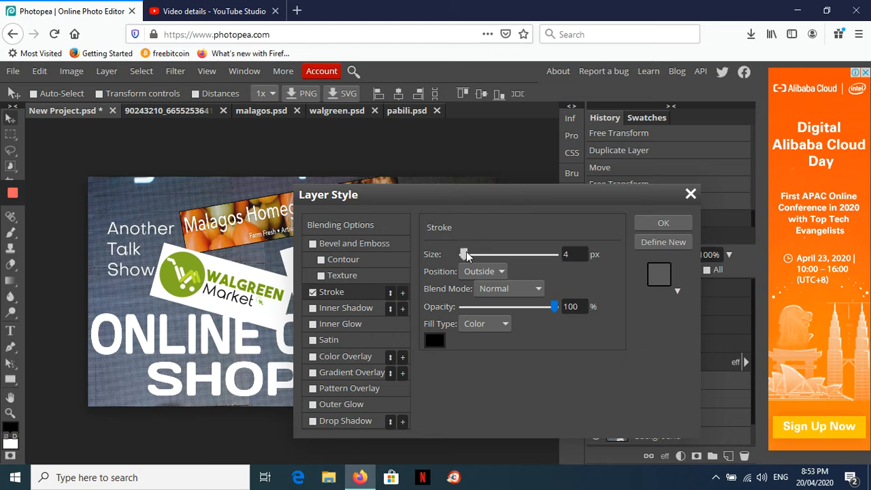
{"action": "mouse_move", "coordinate": [465, 251]}
{"action": "left_mouse_down"}
{"action": "mouse_move", "coordinate": [477, 250]}
{"action": "mouse_move", "coordinate": [463, 252]}
{"action": "mouse_move", "coordinate": [472, 256]}
{"action": "left_mouse_up"}
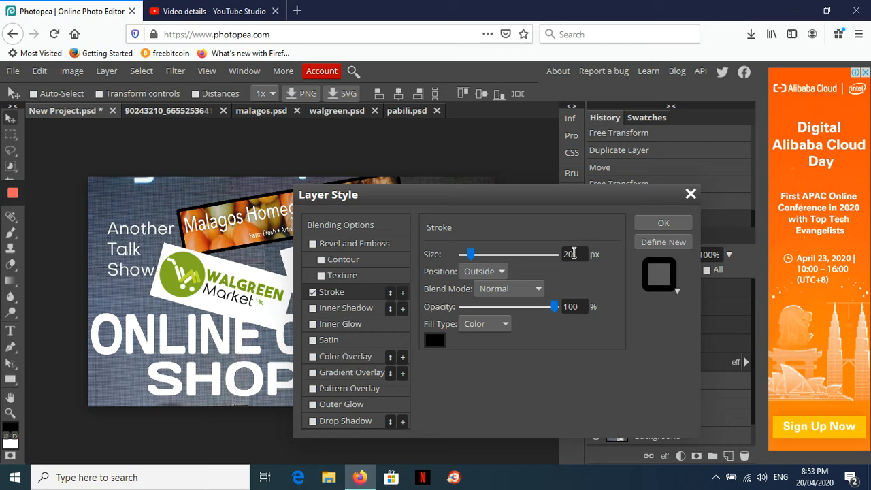
{"action": "left_click_drag", "start_coordinate": [581, 254], "coordinate": [556, 256]}
{"action": "left_click", "coordinate": [654, 219]}
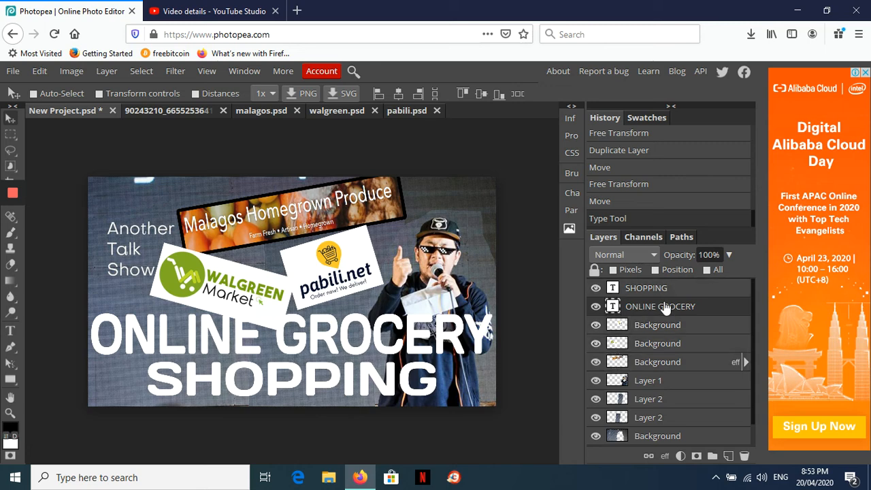
- Apply a 20 px black outside stroke to the Walgreen Market logo layer
{"action": "left_click", "coordinate": [676, 344]}
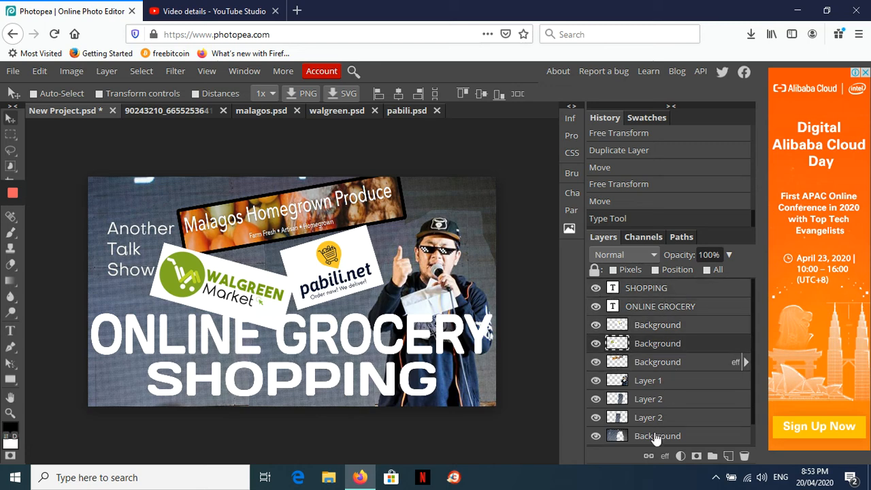
{"action": "left_click", "coordinate": [664, 457]}
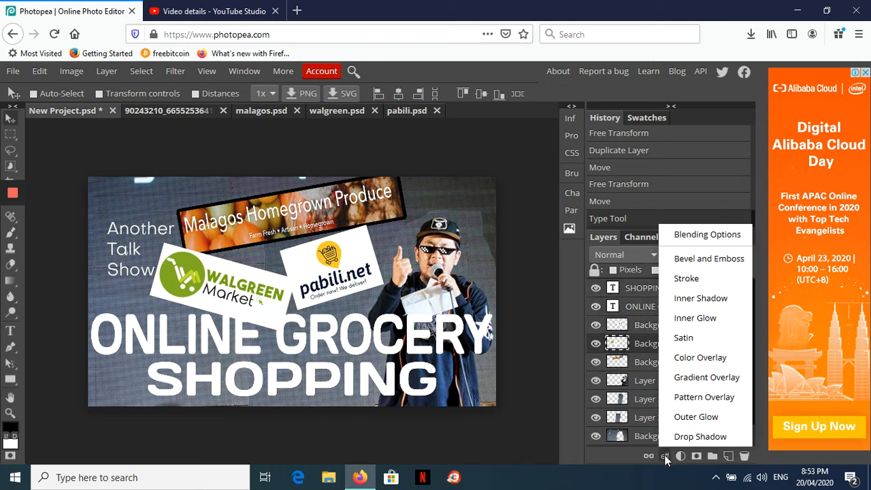
{"action": "left_click", "coordinate": [687, 288]}
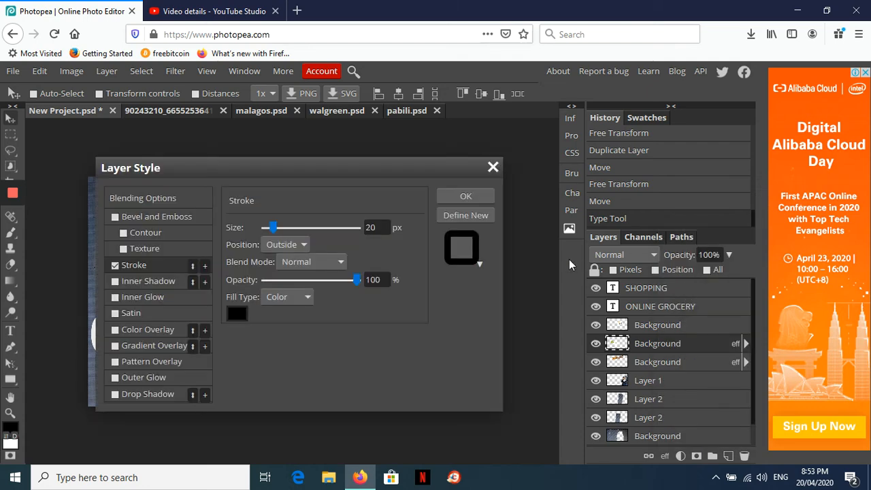
{"action": "left_click", "coordinate": [465, 197]}
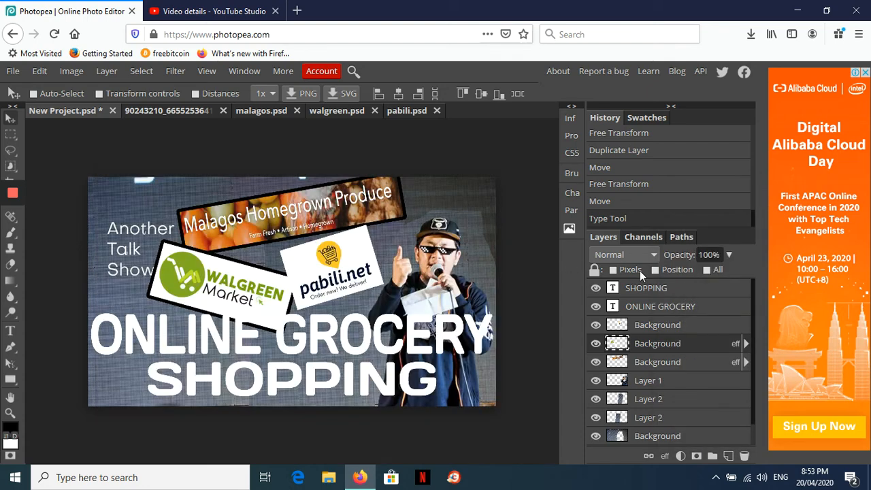
- Apply a 20 px black outside stroke to the pabili.net logo layer
{"action": "left_click", "coordinate": [663, 330]}
{"action": "left_click", "coordinate": [664, 455]}
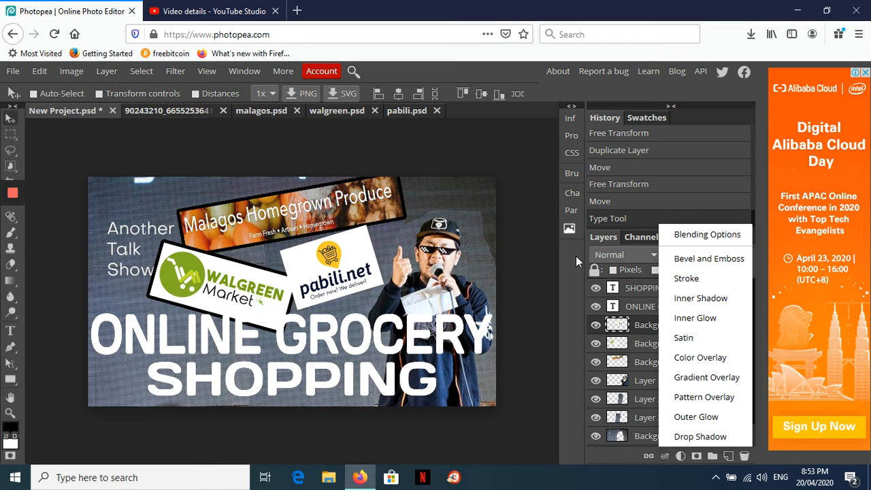
{"action": "left_click", "coordinate": [675, 285]}
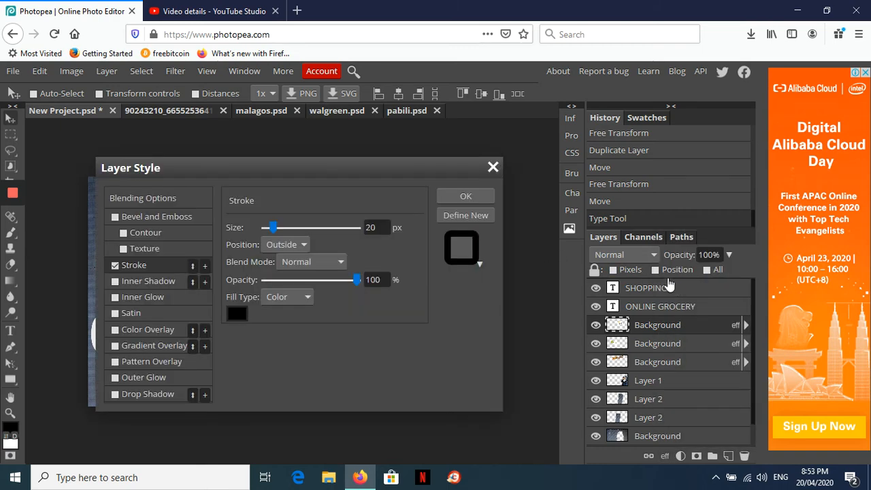
{"action": "left_click", "coordinate": [452, 195]}
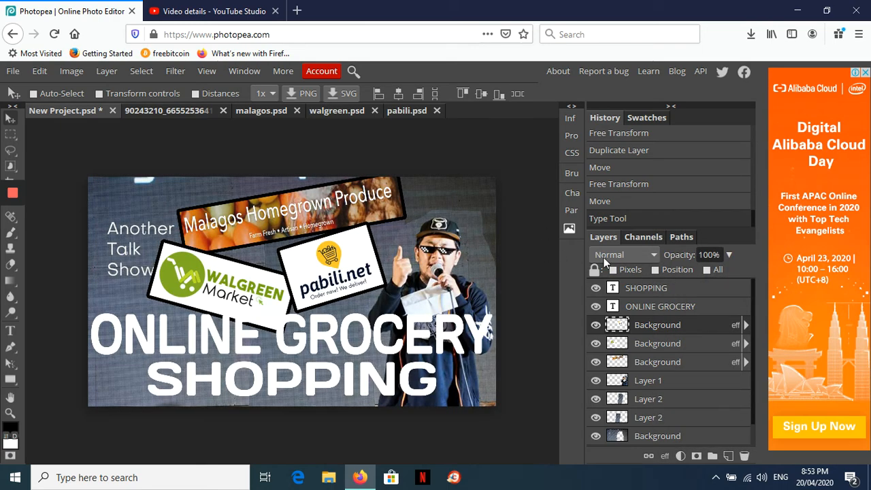
- Apply a 20 px black outside stroke to the ONLINE GROCERY text layer
{"action": "left_click", "coordinate": [667, 307]}
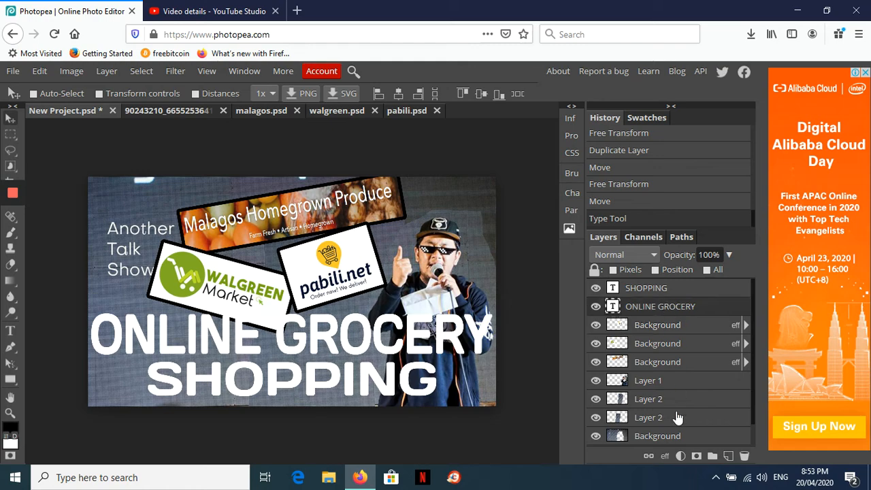
{"action": "left_click", "coordinate": [663, 455]}
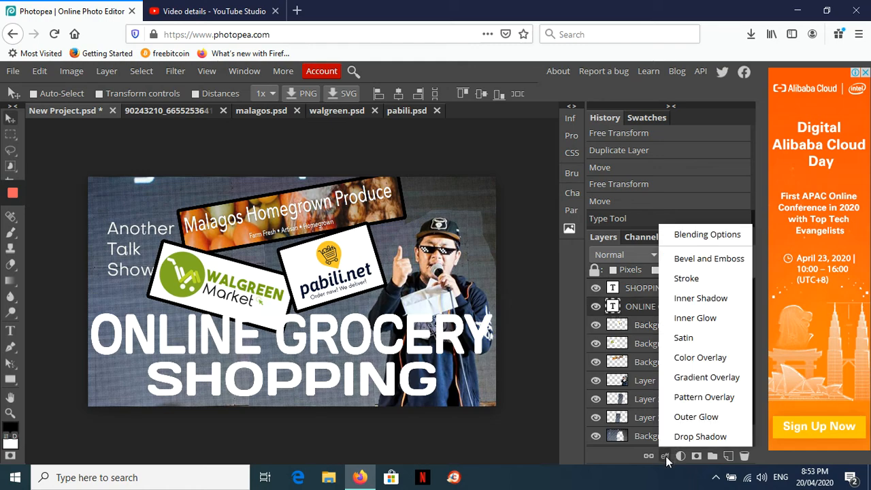
{"action": "left_click", "coordinate": [698, 276]}
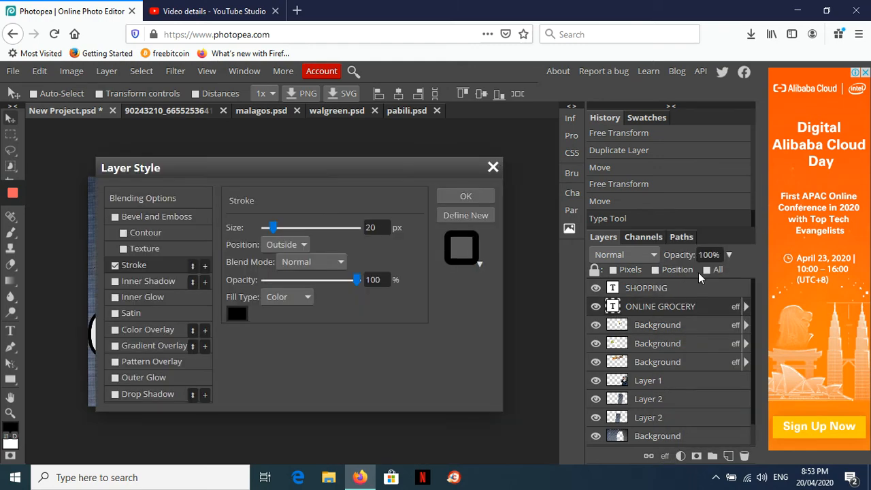
{"action": "left_click", "coordinate": [467, 199]}
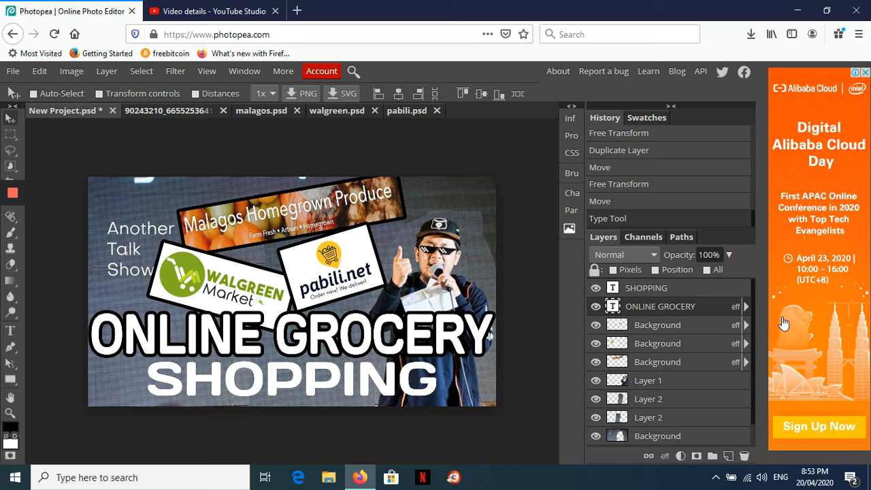
- Apply a 20 px black outside stroke to the SHOPPING text layer
{"action": "left_click", "coordinate": [695, 291]}
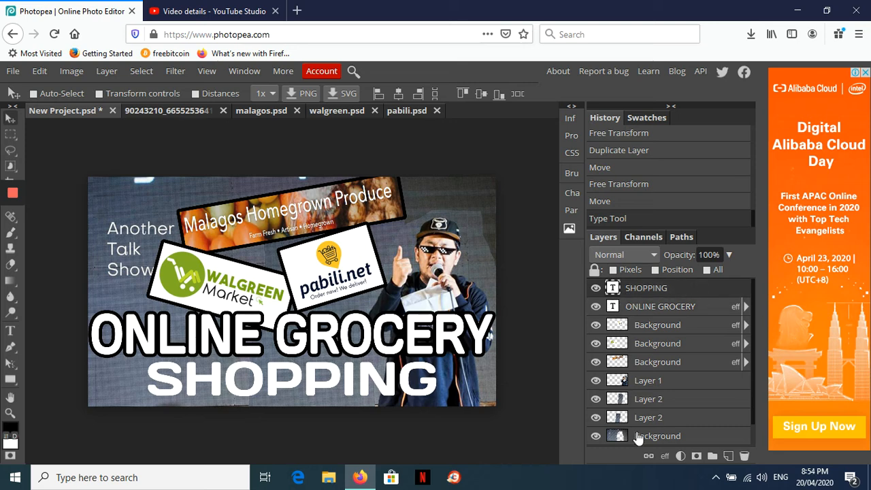
{"action": "left_click", "coordinate": [664, 456]}
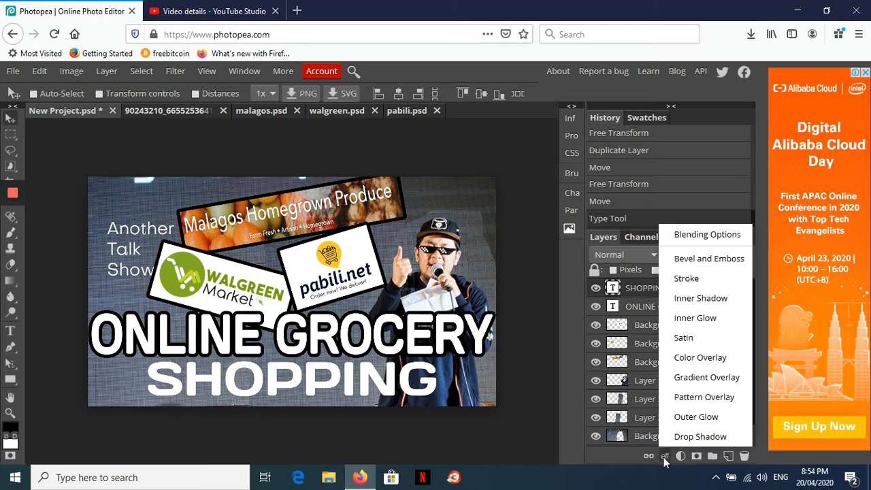
{"action": "left_click", "coordinate": [687, 278]}
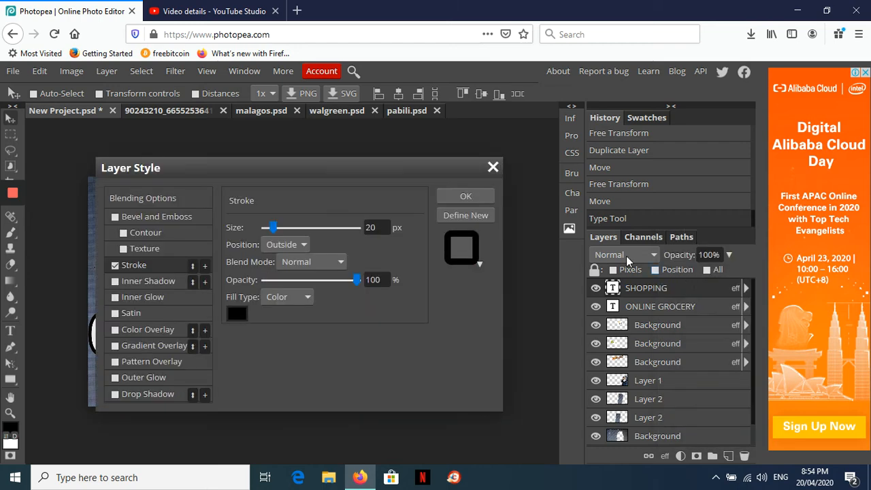
{"action": "left_click", "coordinate": [473, 201]}
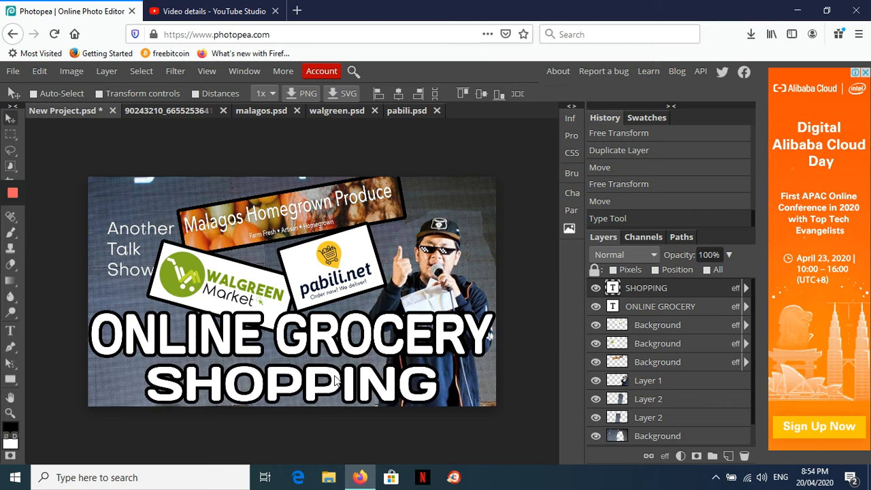
- Nudge the ONLINE GROCERY text down until it sits directly against the top of the SHOPPING text
{"action": "left_click", "coordinate": [661, 310]}
{"action": "key", "text": "Down"}
{"action": "key", "text": "Down"}
{"action": "key", "text": "Down"}
{"action": "key", "text": "Down"}
{"action": "key", "text": "Down"}
{"action": "key", "text": "Down"}
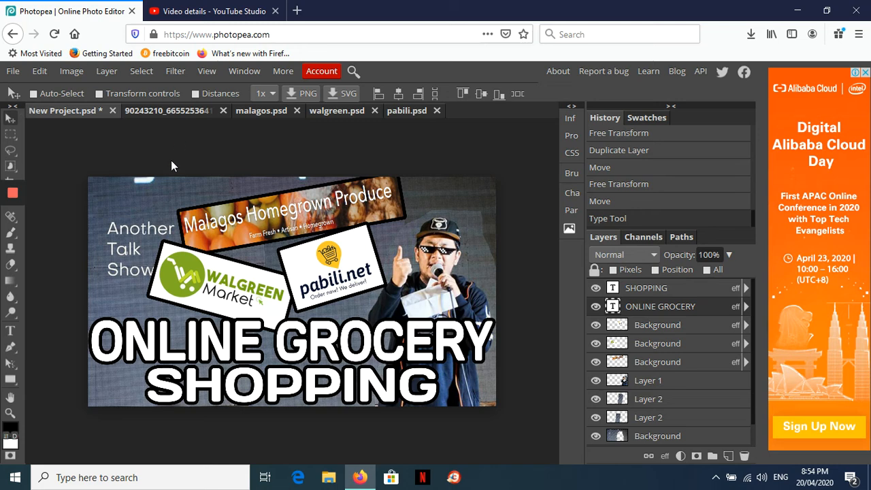
- Export the finished image as a 2560 x 1440 px JPG at 70% quality and check the browser's downloads for the file
{"action": "left_click", "coordinate": [14, 72]}
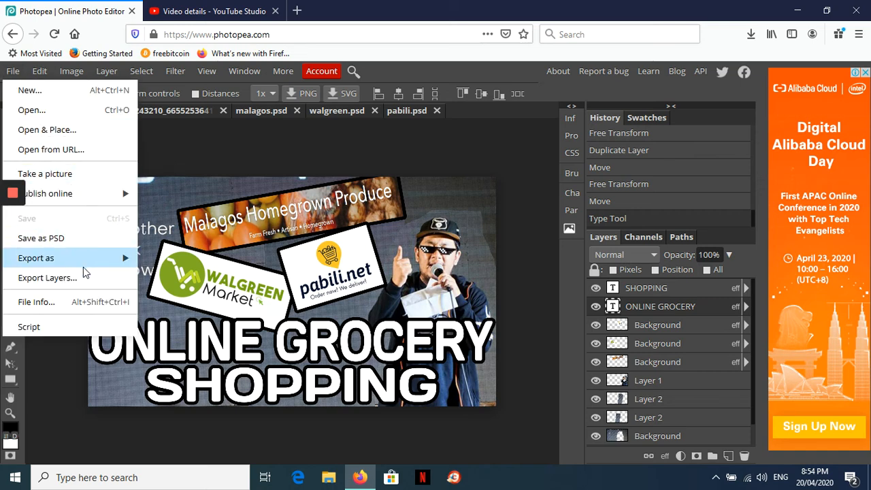
{"action": "mouse_move", "coordinate": [100, 264]}
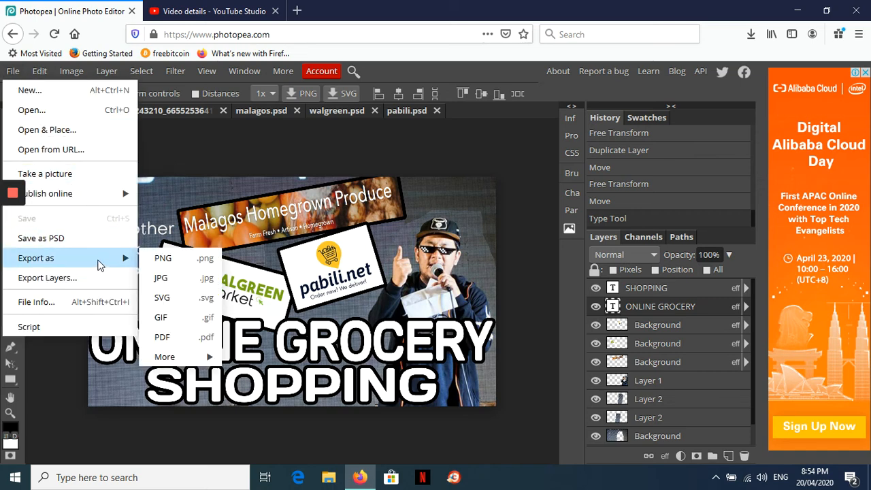
{"action": "left_click", "coordinate": [184, 279]}
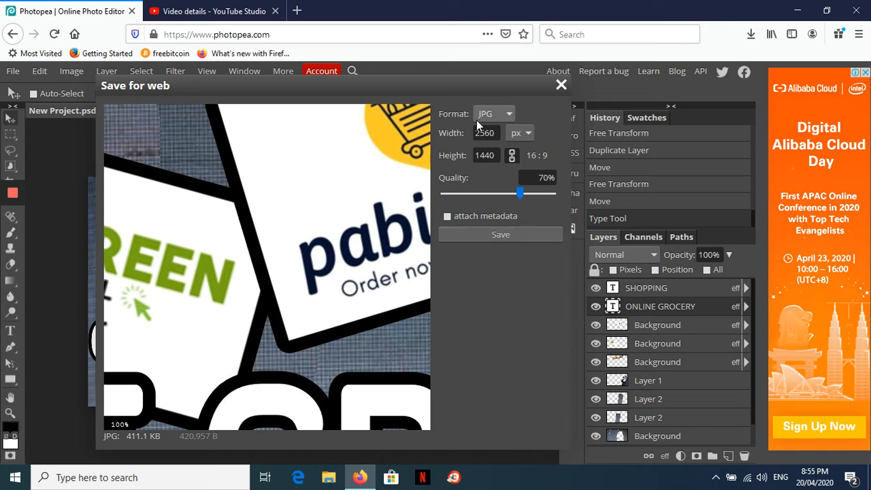
{"action": "left_click_drag", "start_coordinate": [455, 92], "coordinate": [475, 94]}
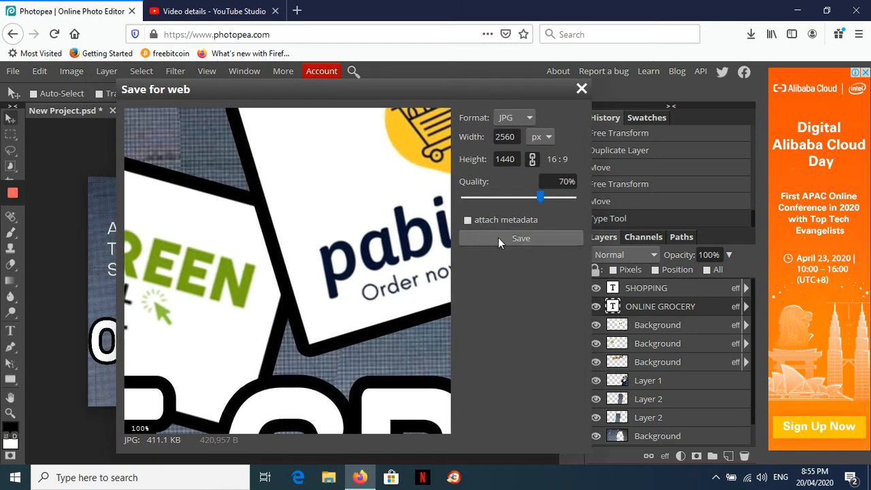
{"action": "left_click", "coordinate": [498, 237]}
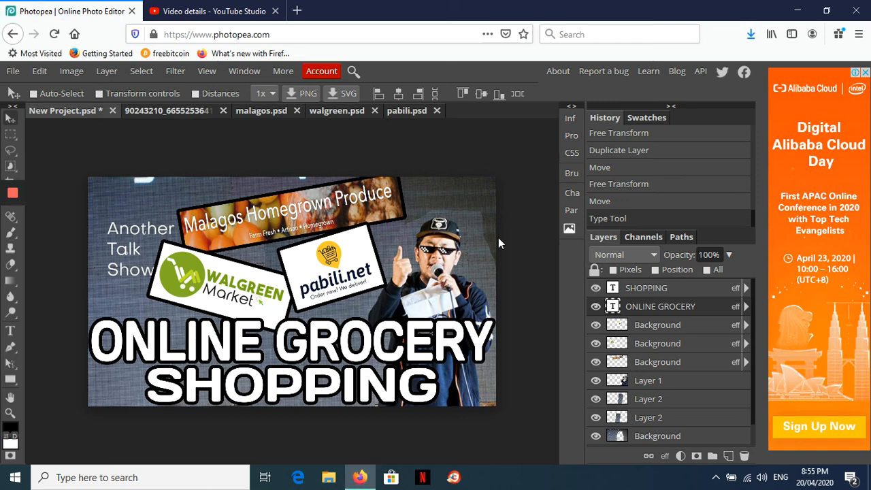
{"action": "left_click", "coordinate": [750, 35]}
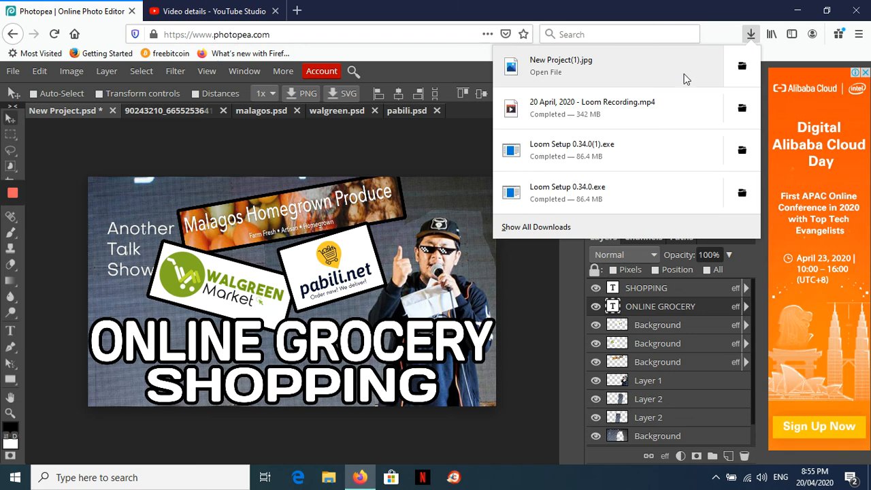
{"action": "left_click", "coordinate": [617, 8]}
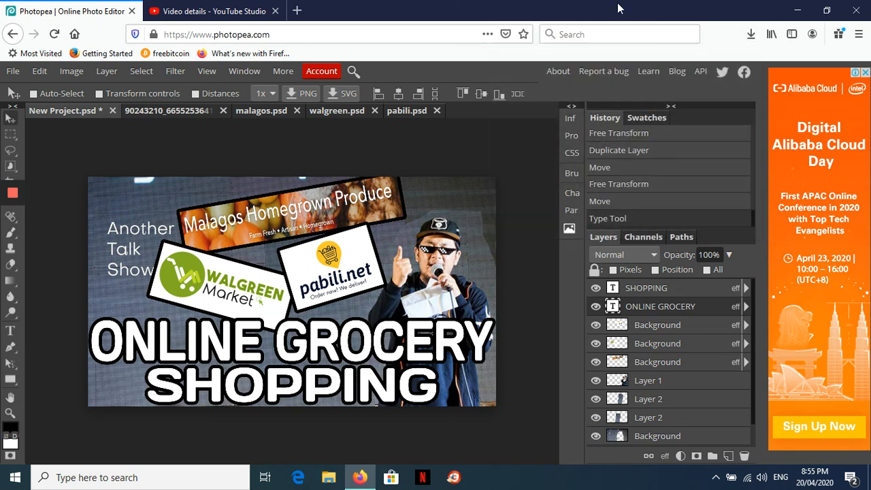
- Switch to YouTube Studio, upload New Project(1) from Downloads as the Online Grocery Shopping Sites video's thumbnail, and save the video details
{"action": "left_click", "coordinate": [213, 7]}
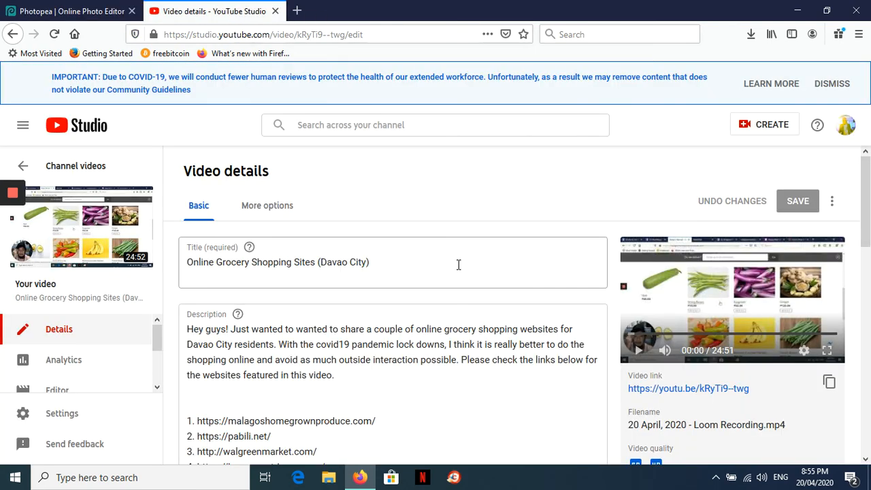
{"action": "scroll", "coordinate": [458, 264], "scroll_direction": "down", "scroll_amount": 2}
{"action": "scroll", "coordinate": [458, 264], "scroll_direction": "down", "scroll_amount": 9}
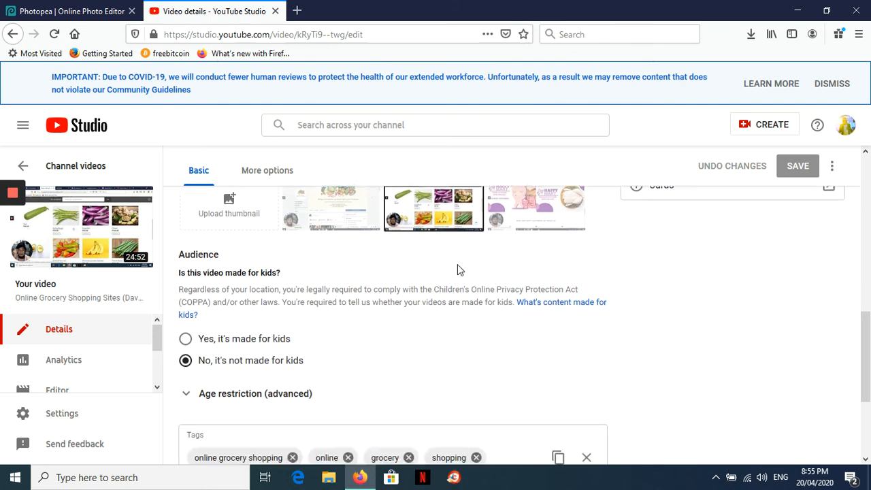
{"action": "scroll", "coordinate": [457, 269], "scroll_direction": "up", "scroll_amount": 5}
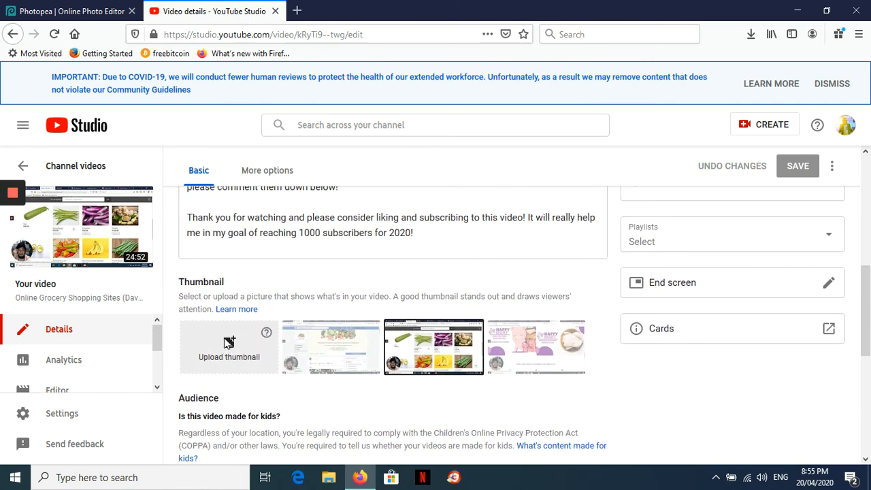
{"action": "left_click", "coordinate": [227, 344]}
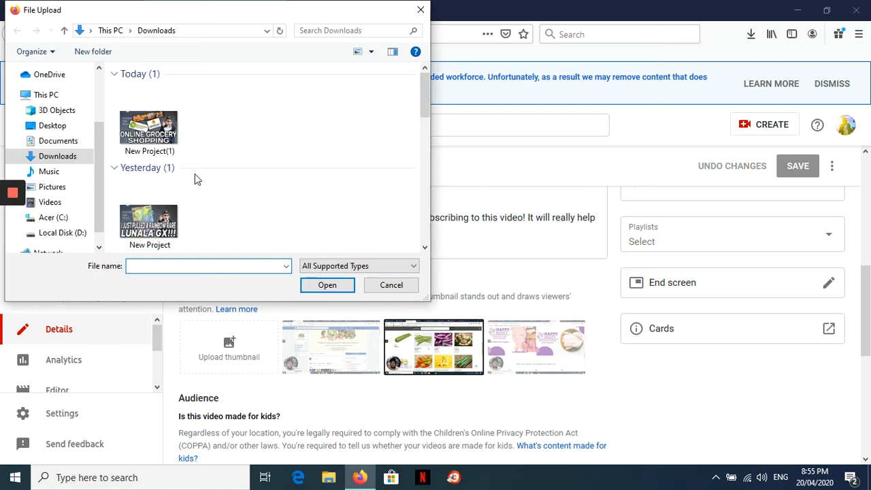
{"action": "left_click", "coordinate": [163, 131]}
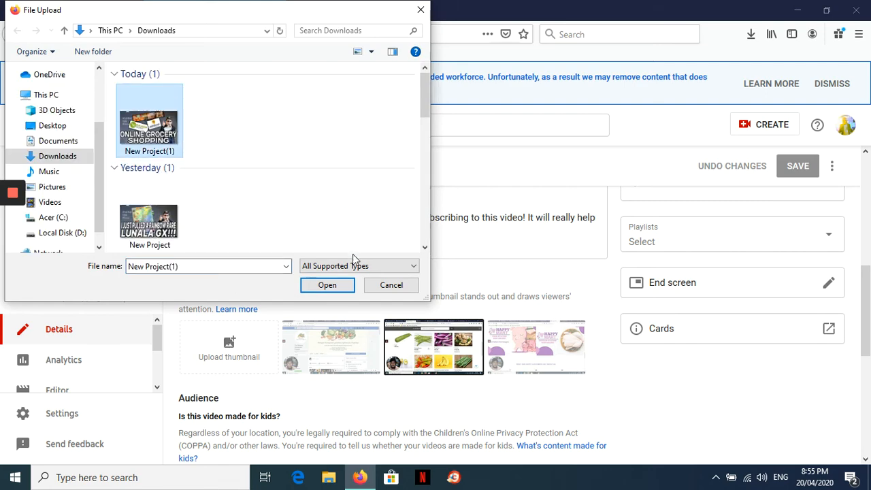
{"action": "left_click", "coordinate": [341, 284]}
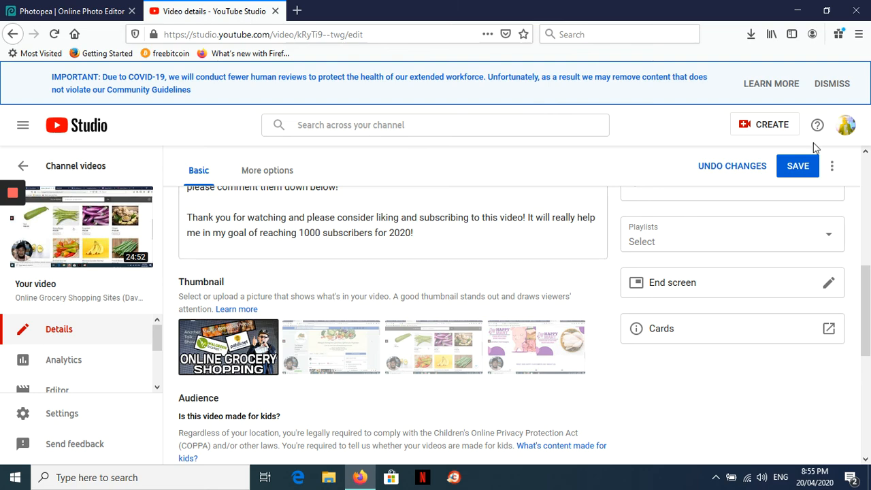
{"action": "left_click", "coordinate": [797, 166]}
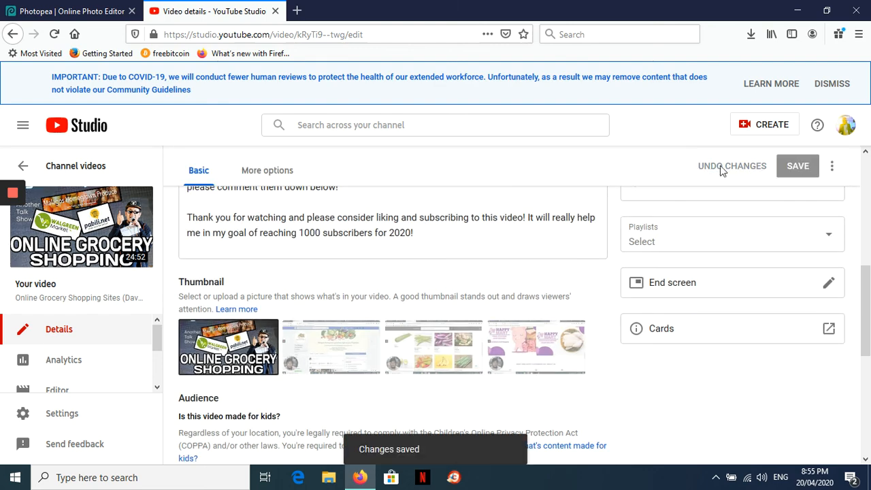
- Open the YouTube channel's list of uploaded videos to check the grocery video's thumbnail
{"action": "scroll", "coordinate": [512, 207], "scroll_direction": "up", "scroll_amount": 5}
{"action": "scroll", "coordinate": [512, 208], "scroll_direction": "up", "scroll_amount": 3}
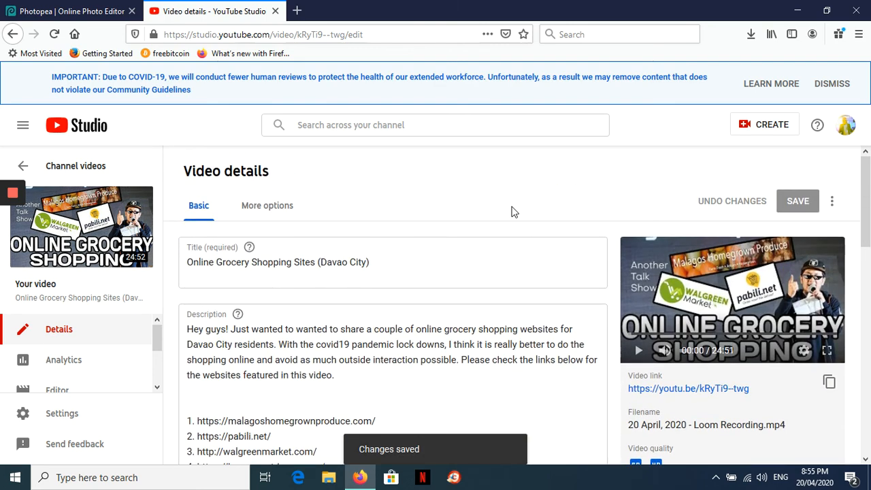
{"action": "left_click", "coordinate": [845, 133]}
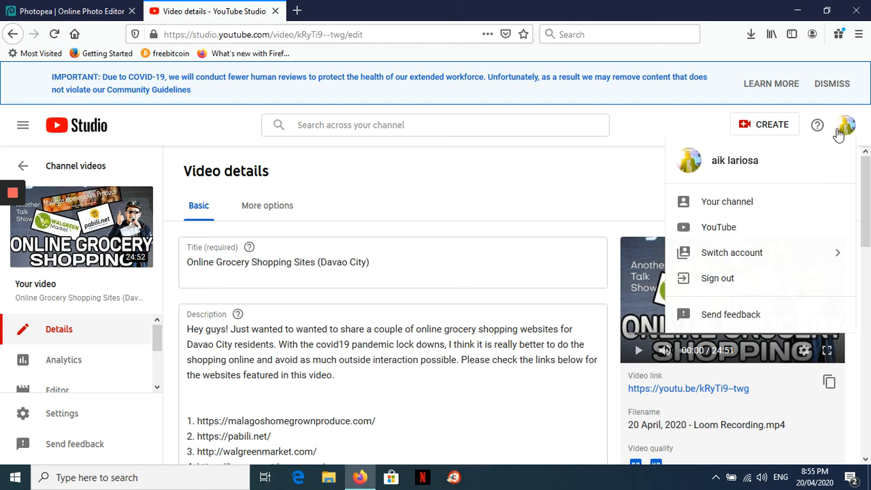
{"action": "left_click", "coordinate": [736, 206]}
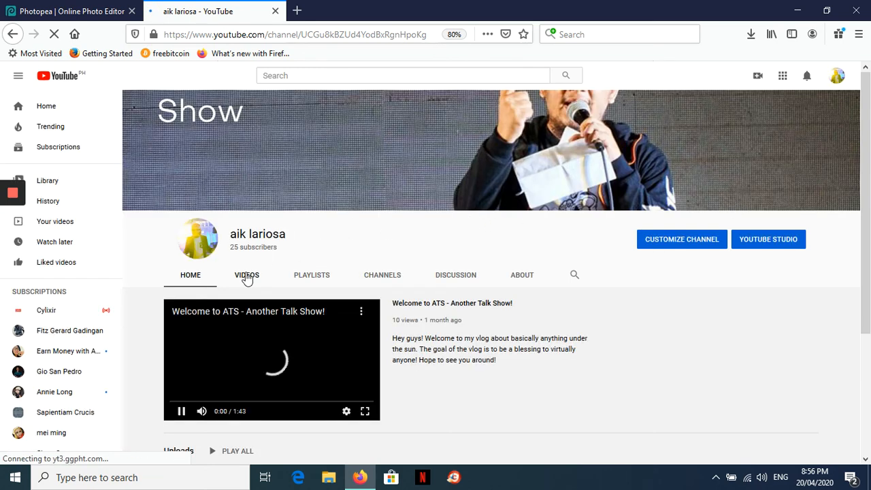
{"action": "left_click", "coordinate": [247, 276]}
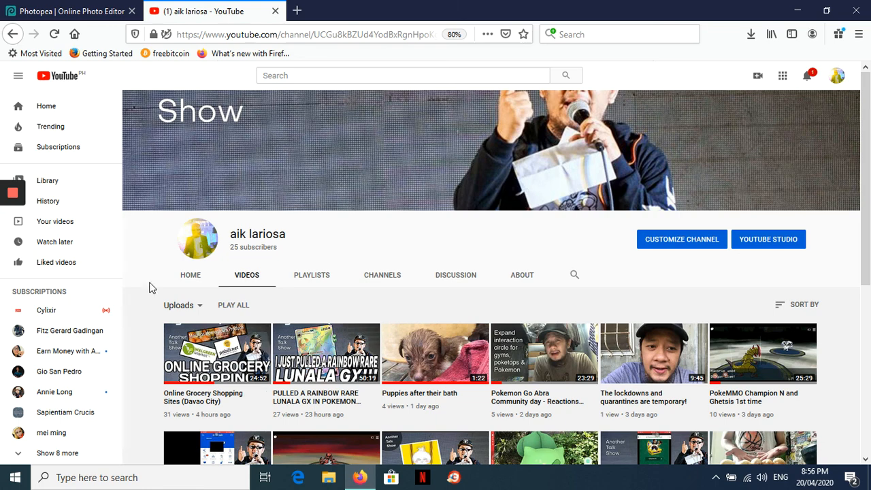
{"action": "left_click", "coordinate": [62, 7]}
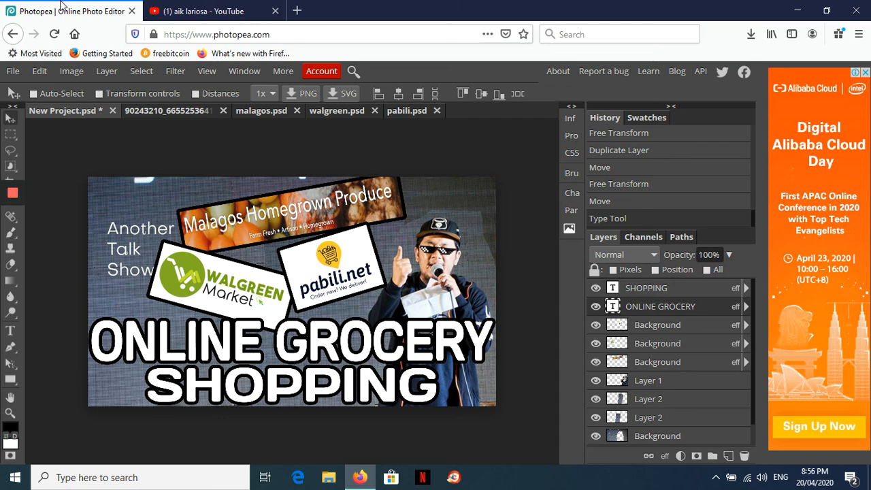
{"action": "left_click", "coordinate": [178, 10]}
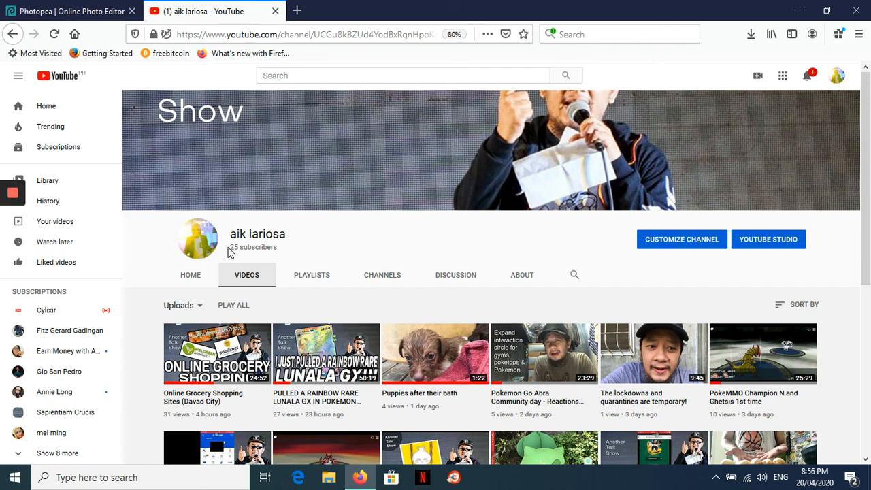
{"action": "left_click_drag", "start_coordinate": [229, 249], "coordinate": [241, 250]}
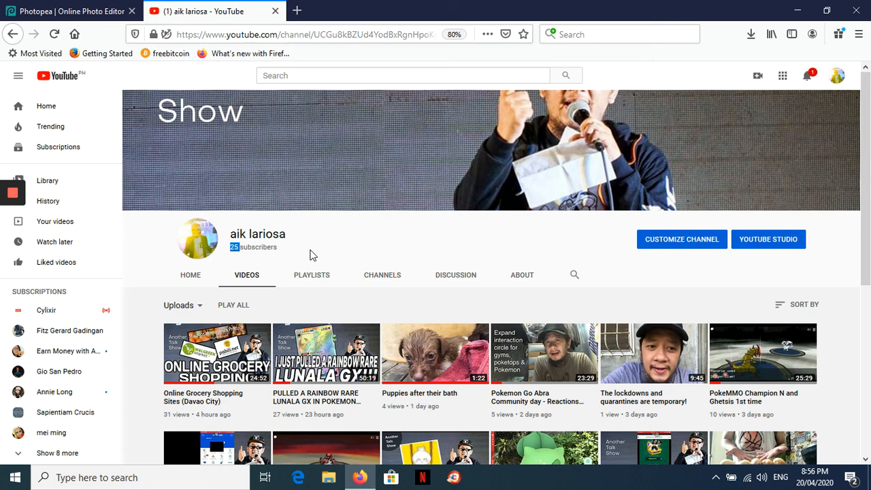
{"action": "left_click", "coordinate": [529, 243]}
{"action": "left_click", "coordinate": [89, 8]}
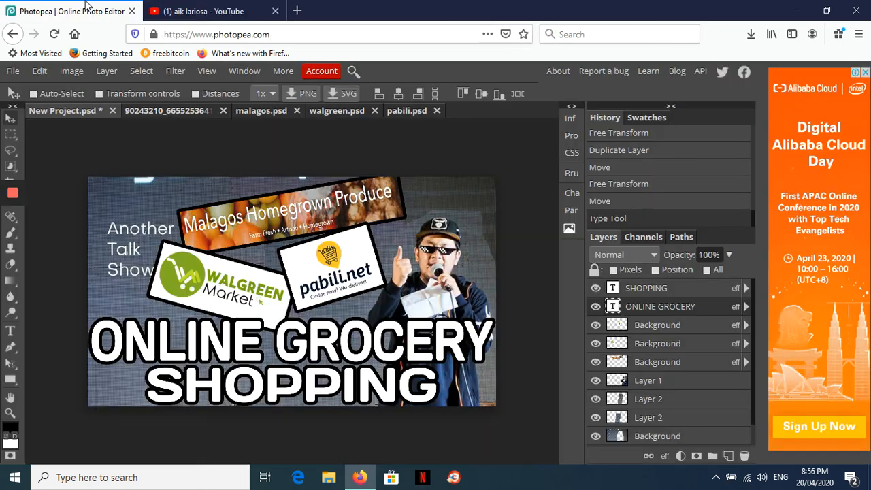